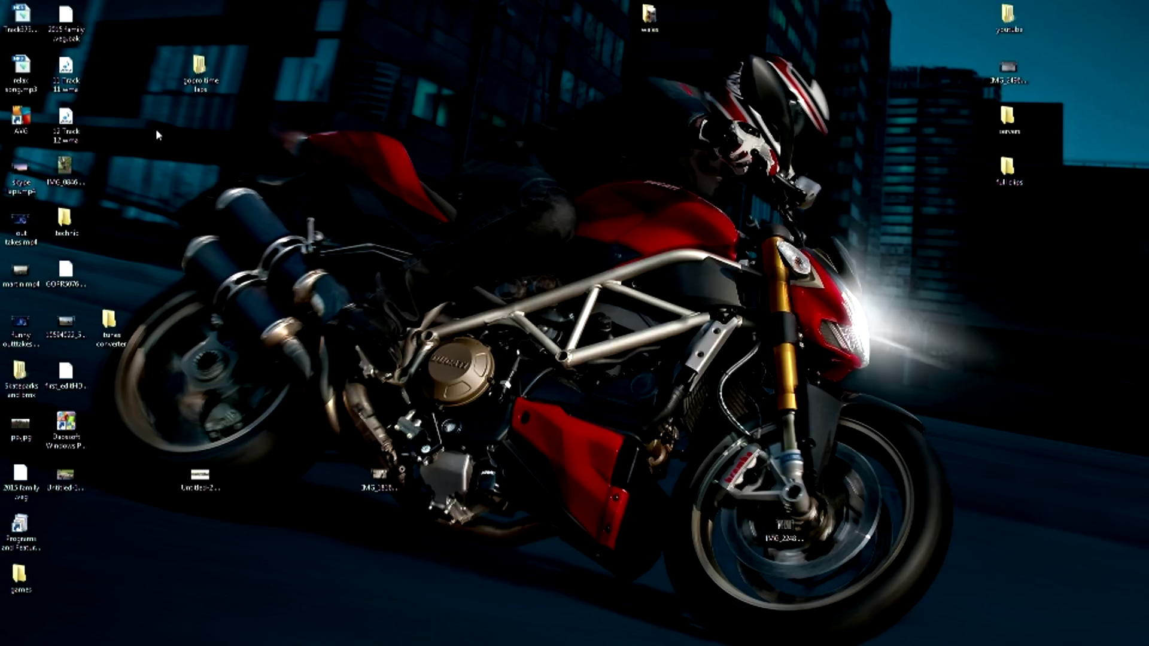
- Add a new folder on the desktop and name it 'itunes music'
{"action": "right_click", "coordinate": [155, 150]}
{"action": "mouse_move", "coordinate": [217, 278]}
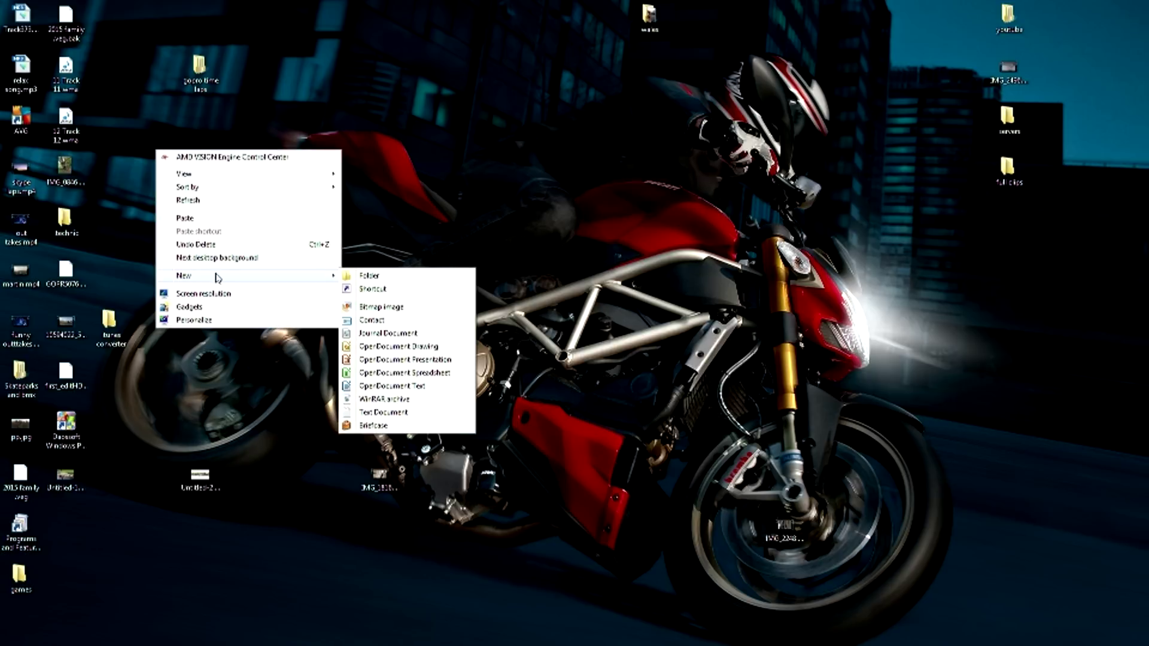
{"action": "left_click", "coordinate": [413, 279]}
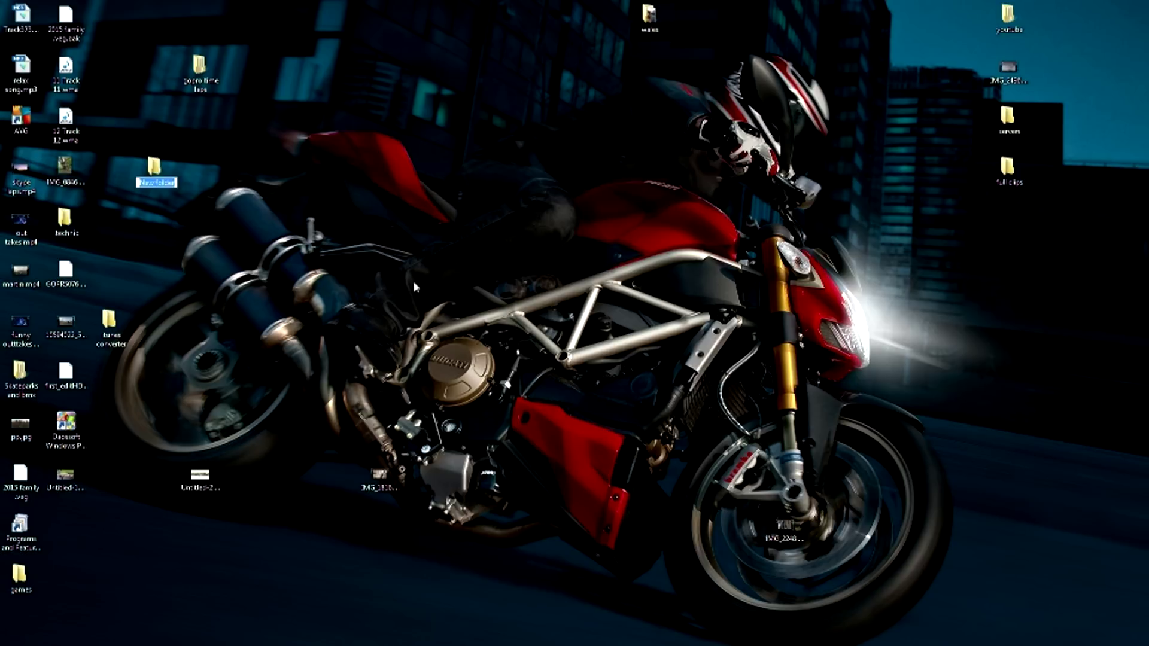
{"action": "type", "text": "itunes mu"}
{"action": "type", "text": "sic"}
{"action": "key", "text": "Return"}
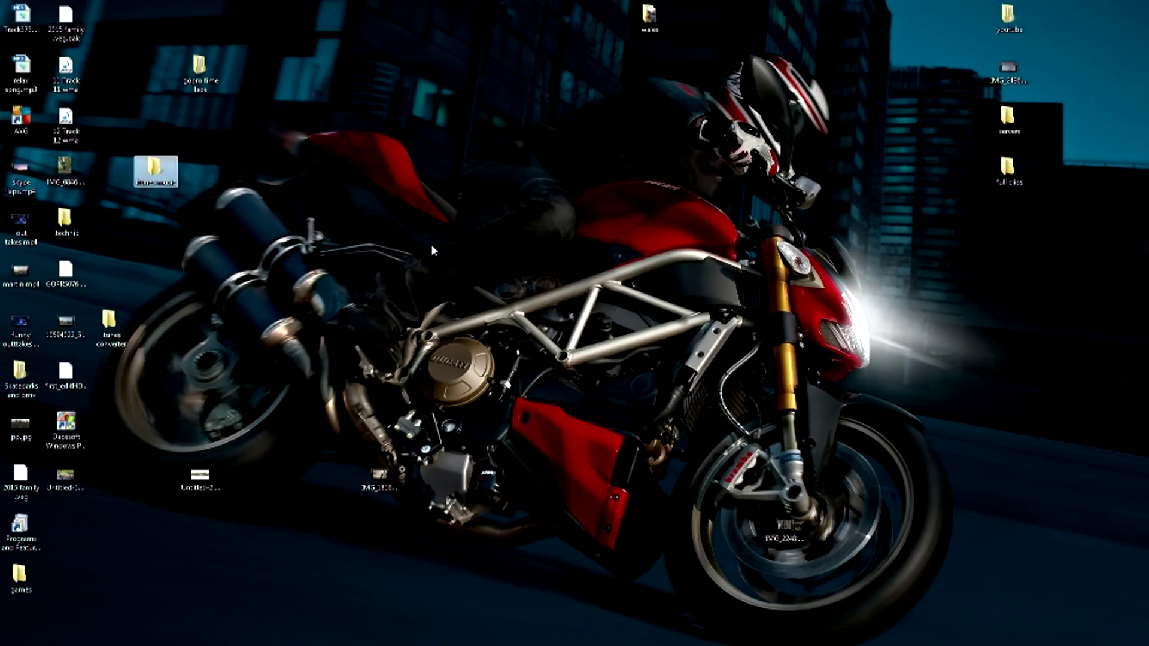
{"action": "left_click", "coordinate": [638, 354]}
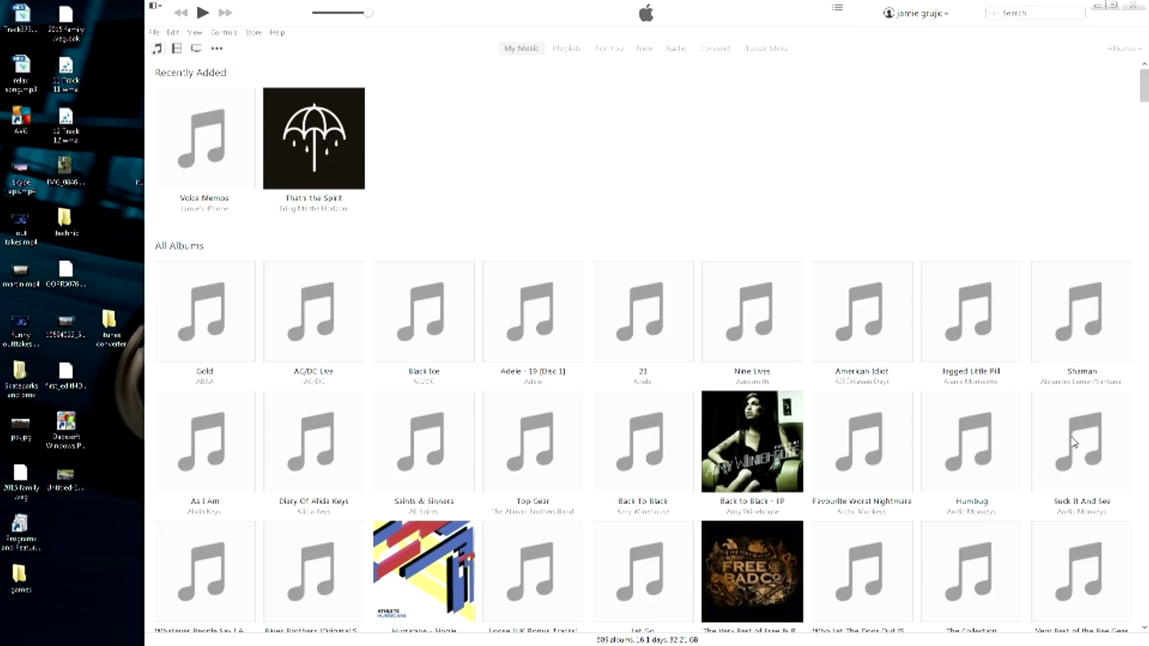
- Scroll the My Music album grid and expand AC/DC's Black Ice album to its 15 tracks
{"action": "left_click", "coordinate": [911, 279]}
{"action": "scroll", "coordinate": [911, 280], "scroll_direction": "down", "scroll_amount": 3}
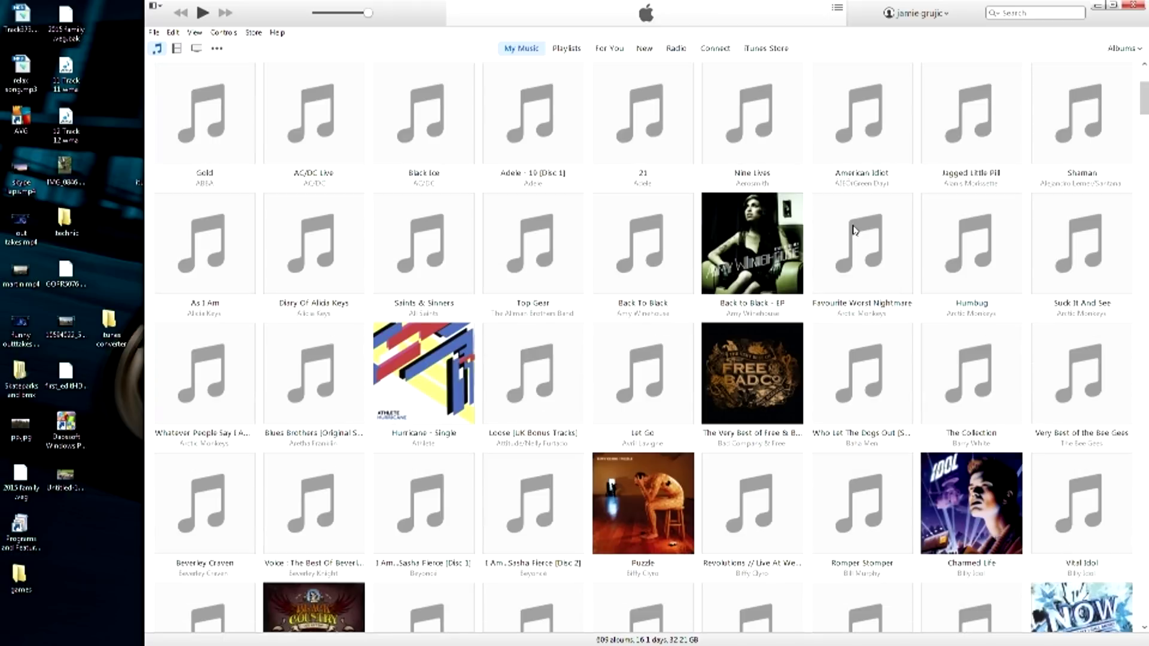
{"action": "scroll", "coordinate": [611, 262], "scroll_direction": "down", "scroll_amount": 1}
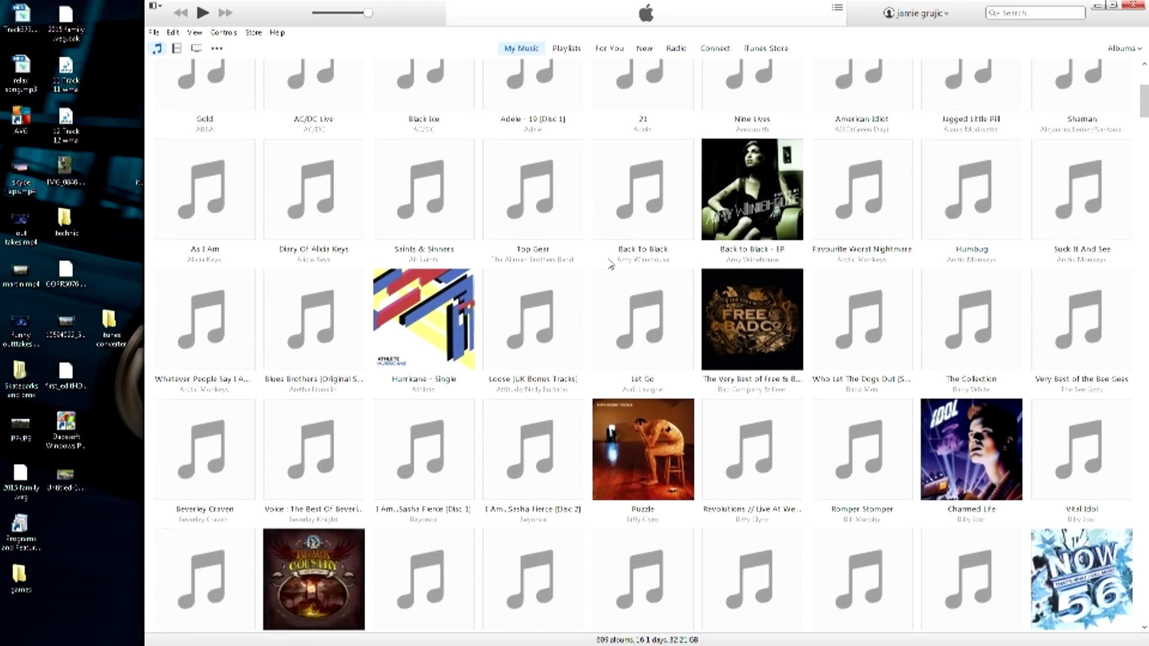
{"action": "scroll", "coordinate": [609, 265], "scroll_direction": "down", "scroll_amount": 1}
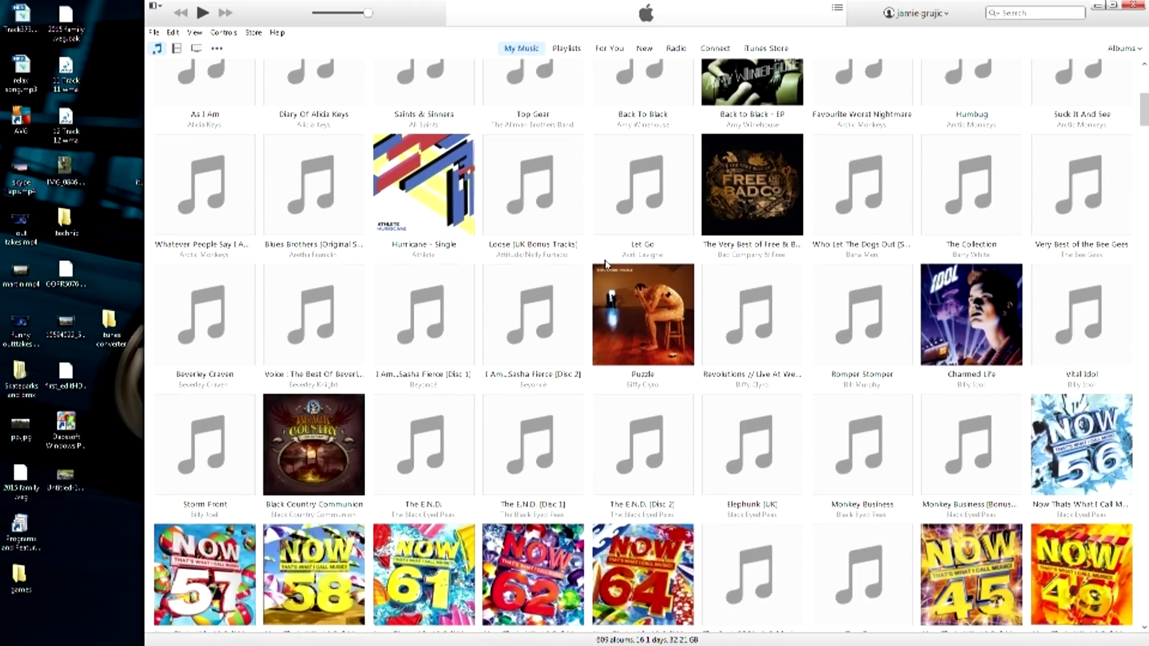
{"action": "scroll", "coordinate": [608, 265], "scroll_direction": "down", "scroll_amount": 2}
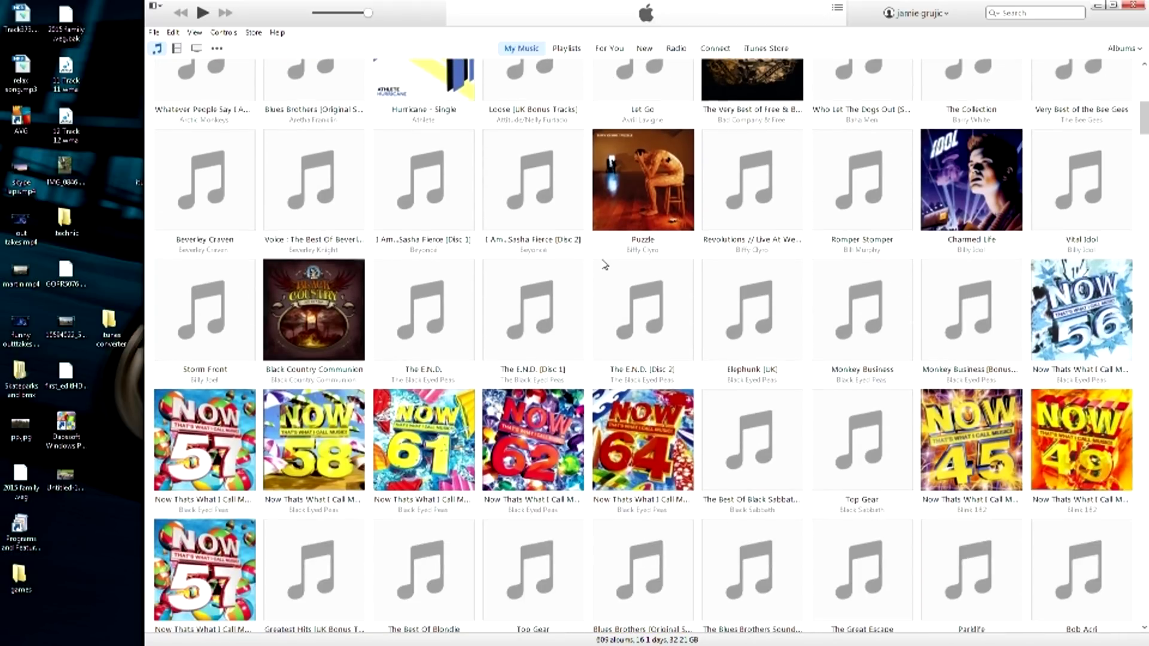
{"action": "scroll", "coordinate": [605, 265], "scroll_direction": "up", "scroll_amount": 5}
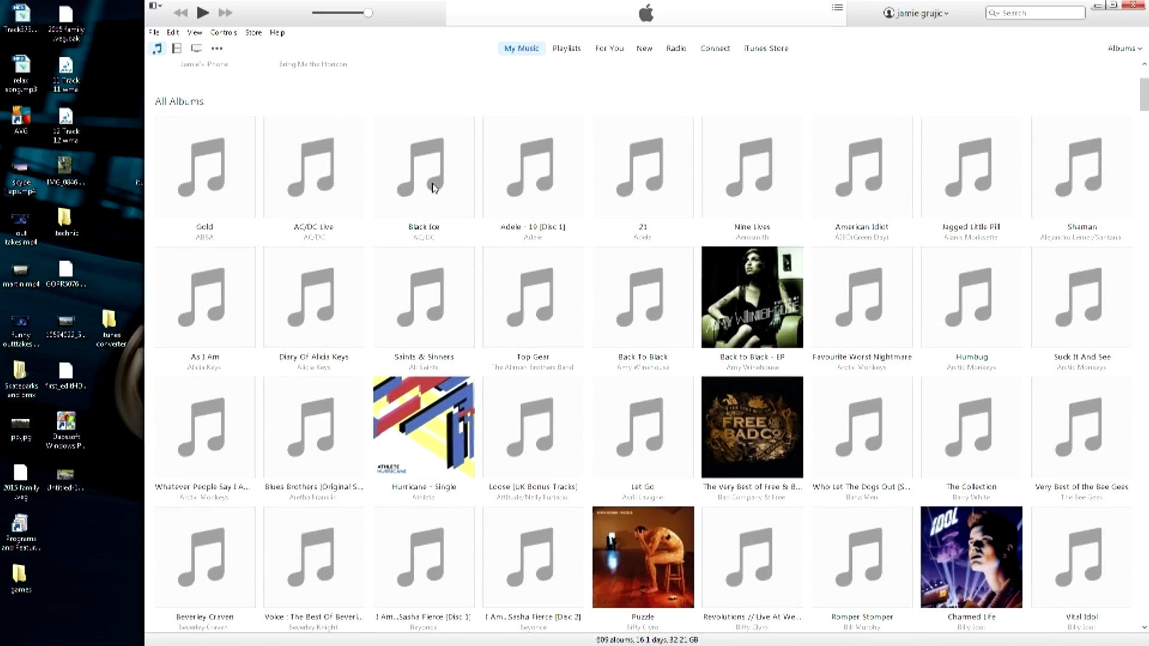
{"action": "left_click", "coordinate": [433, 187]}
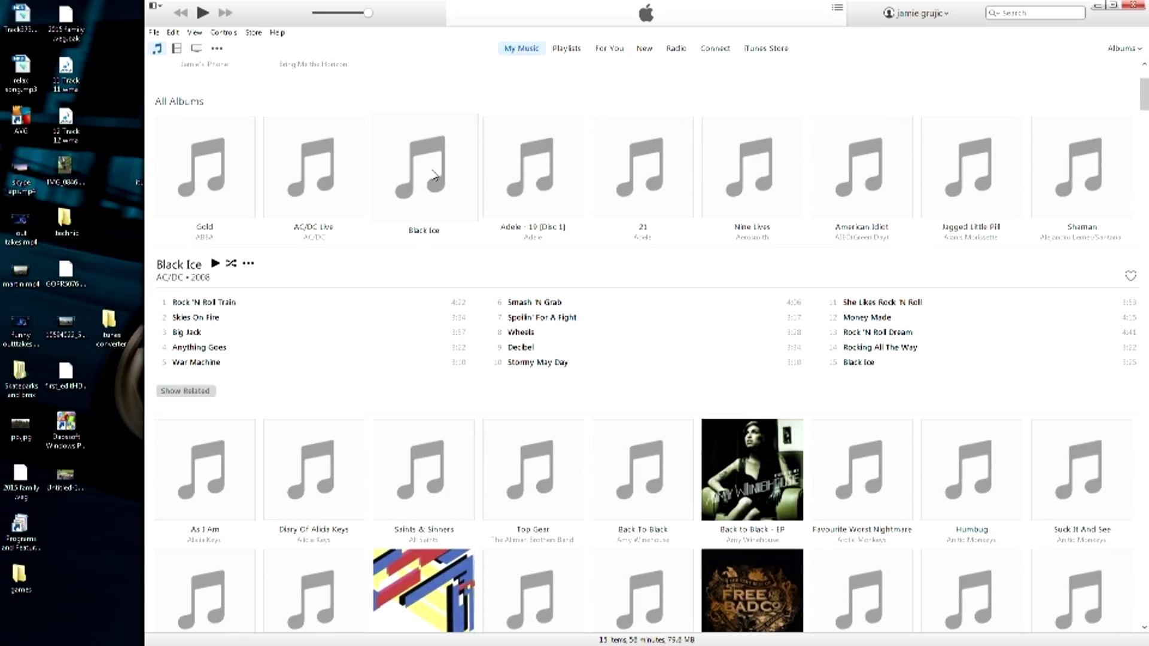
{"action": "mouse_move", "coordinate": [465, 146]}
{"action": "left_mouse_down"}
{"action": "mouse_move", "coordinate": [374, 156]}
{"action": "mouse_move", "coordinate": [226, 126]}
{"action": "mouse_move", "coordinate": [152, 136]}
{"action": "mouse_move", "coordinate": [140, 173]}
{"action": "mouse_move", "coordinate": [395, 174]}
{"action": "left_mouse_up"}
- Copy the Black Ice tracks into the desktop 'itunes music' folder and open it beside iTunes
{"action": "mouse_move", "coordinate": [398, 14]}
{"action": "left_mouse_down"}
{"action": "mouse_move", "coordinate": [488, 12]}
{"action": "mouse_move", "coordinate": [449, 14]}
{"action": "left_mouse_up"}
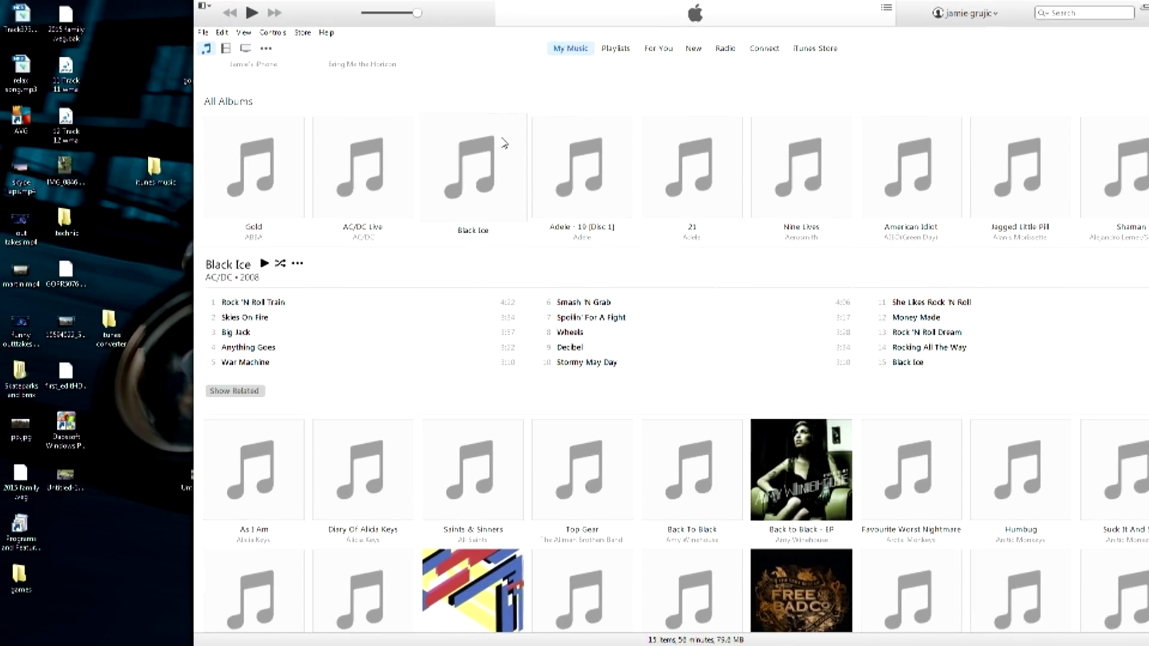
{"action": "mouse_move", "coordinate": [500, 141]}
{"action": "left_mouse_down"}
{"action": "mouse_move", "coordinate": [198, 180]}
{"action": "mouse_move", "coordinate": [164, 172]}
{"action": "left_mouse_up"}
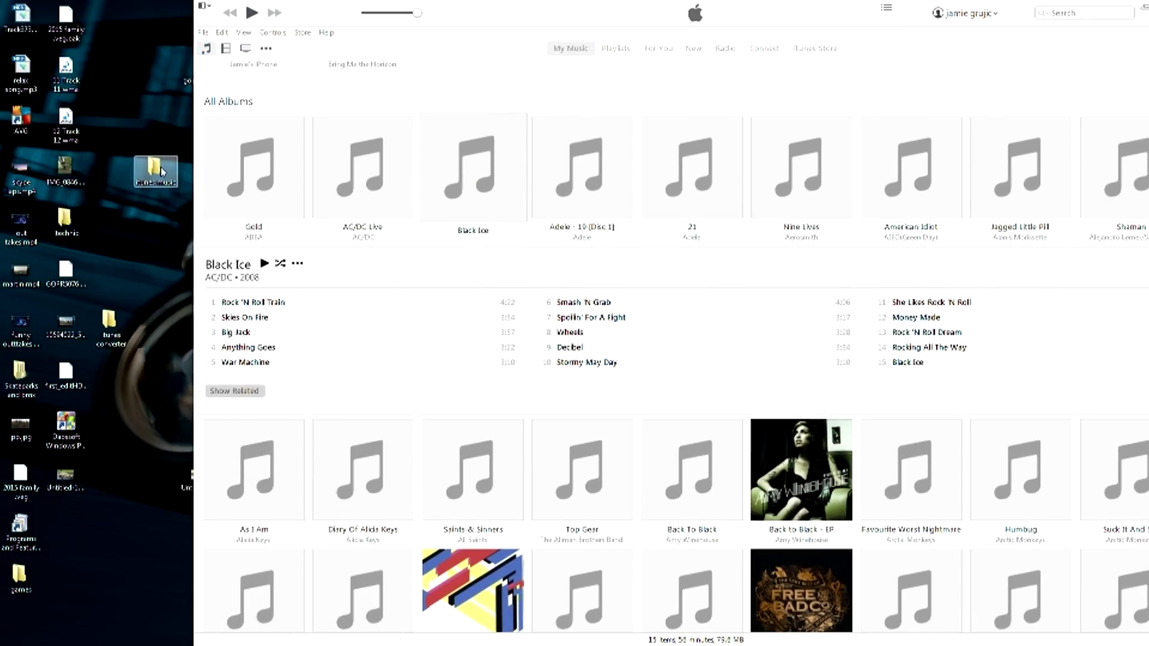
{"action": "double_click", "coordinate": [162, 171]}
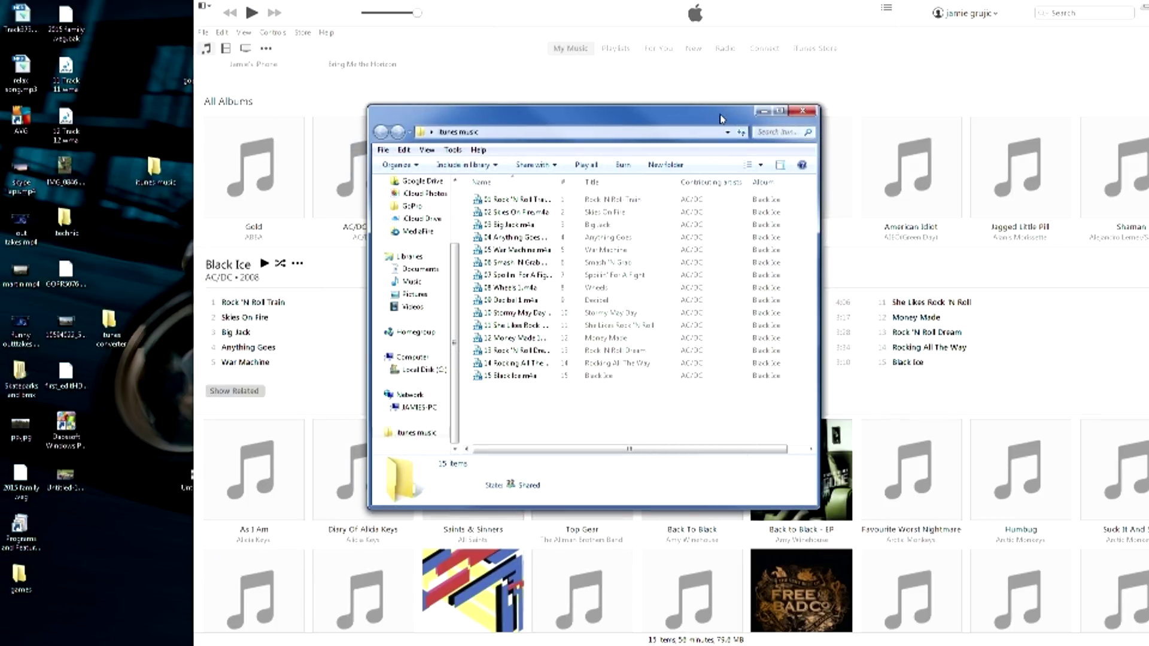
{"action": "mouse_move", "coordinate": [720, 119]}
{"action": "left_mouse_down"}
{"action": "mouse_move", "coordinate": [579, 250]}
{"action": "mouse_move", "coordinate": [495, 305]}
{"action": "mouse_move", "coordinate": [374, 217]}
{"action": "left_mouse_up"}
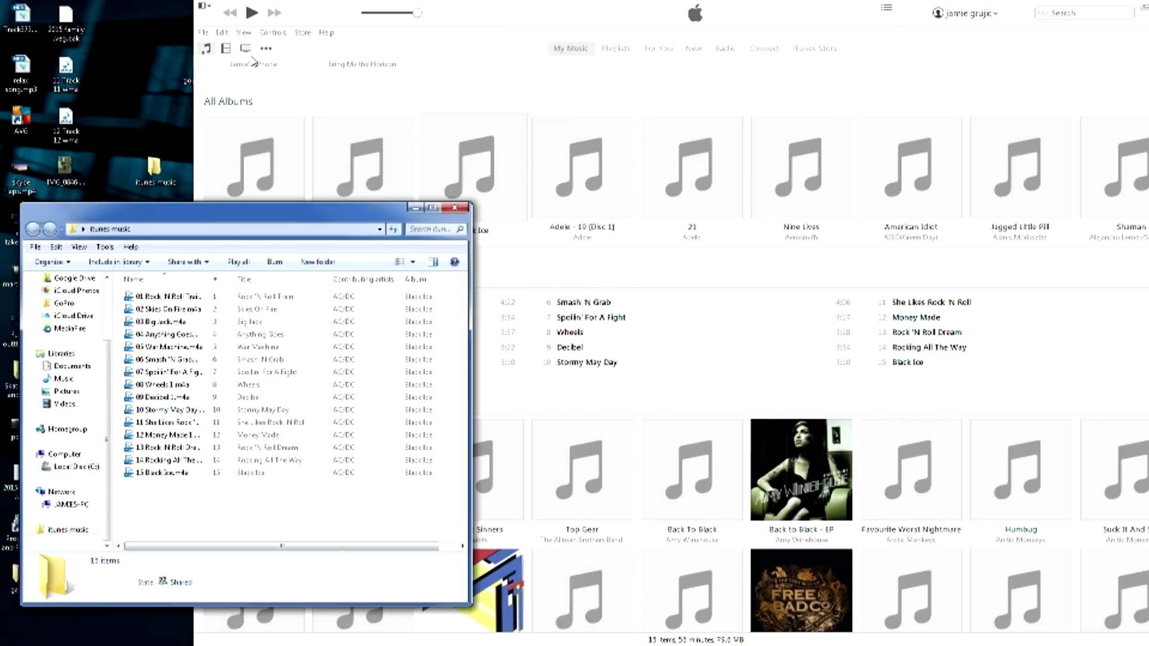
{"action": "mouse_move", "coordinate": [194, 72]}
{"action": "left_mouse_down"}
{"action": "mouse_move", "coordinate": [479, 72]}
{"action": "mouse_move", "coordinate": [456, 72]}
{"action": "left_mouse_up"}
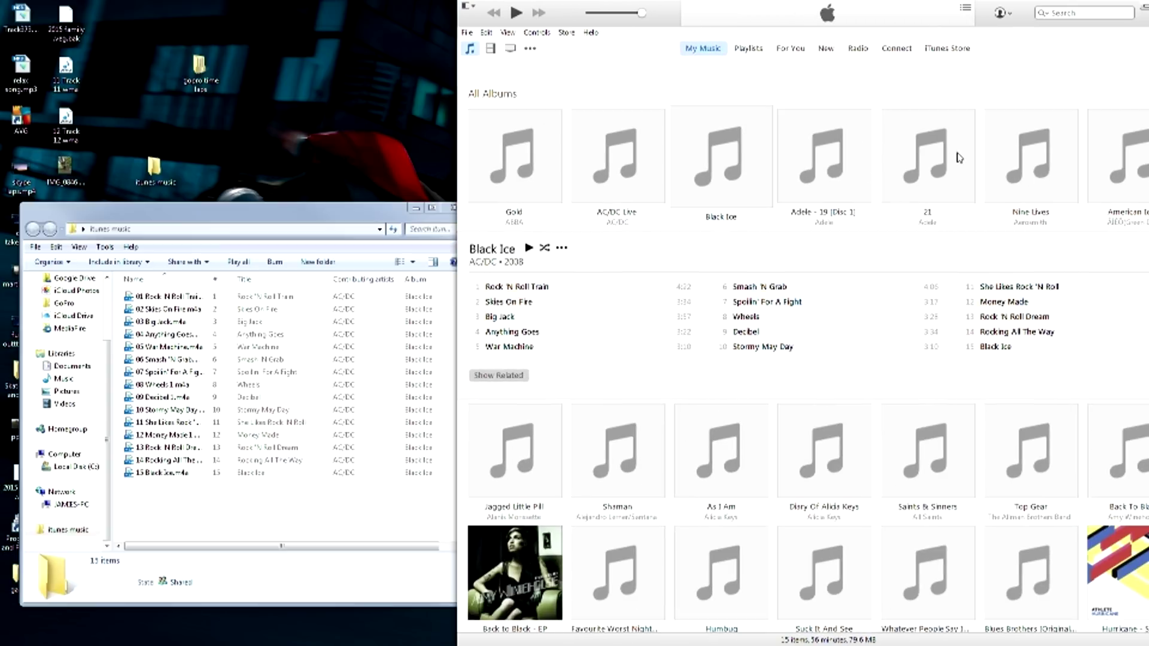
- Copy the 11 tracks of Bring Me the Horizon's That's the Spirit into the 'itunes music' folder
{"action": "left_click", "coordinate": [1124, 169]}
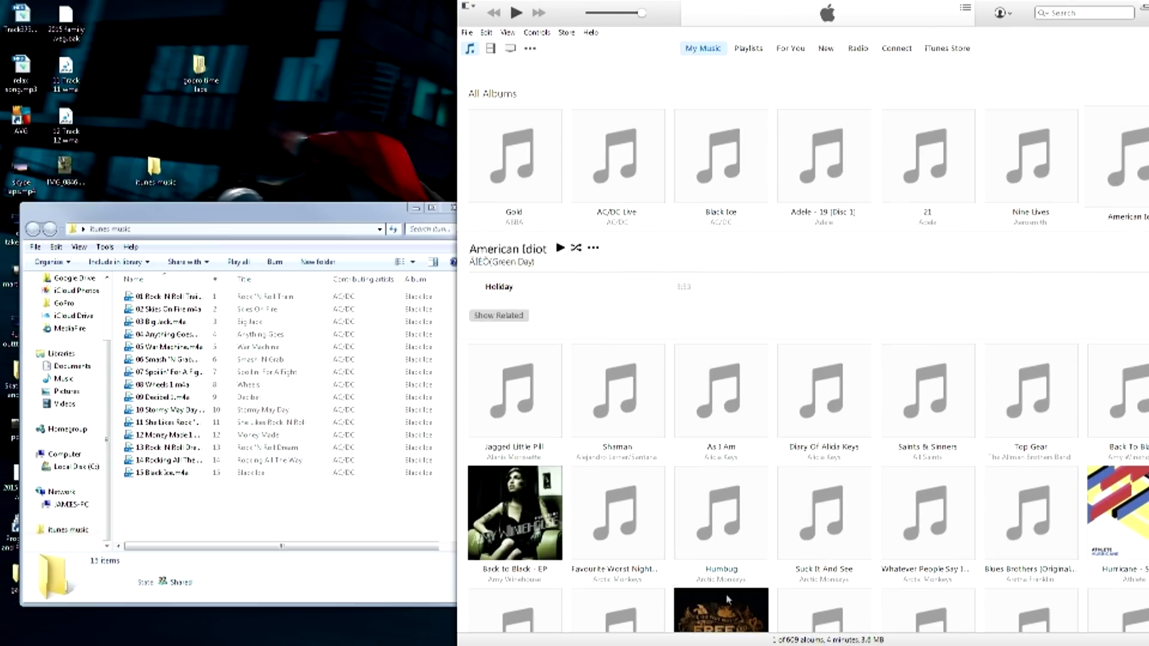
{"action": "scroll", "coordinate": [640, 538], "scroll_direction": "down", "scroll_amount": 7}
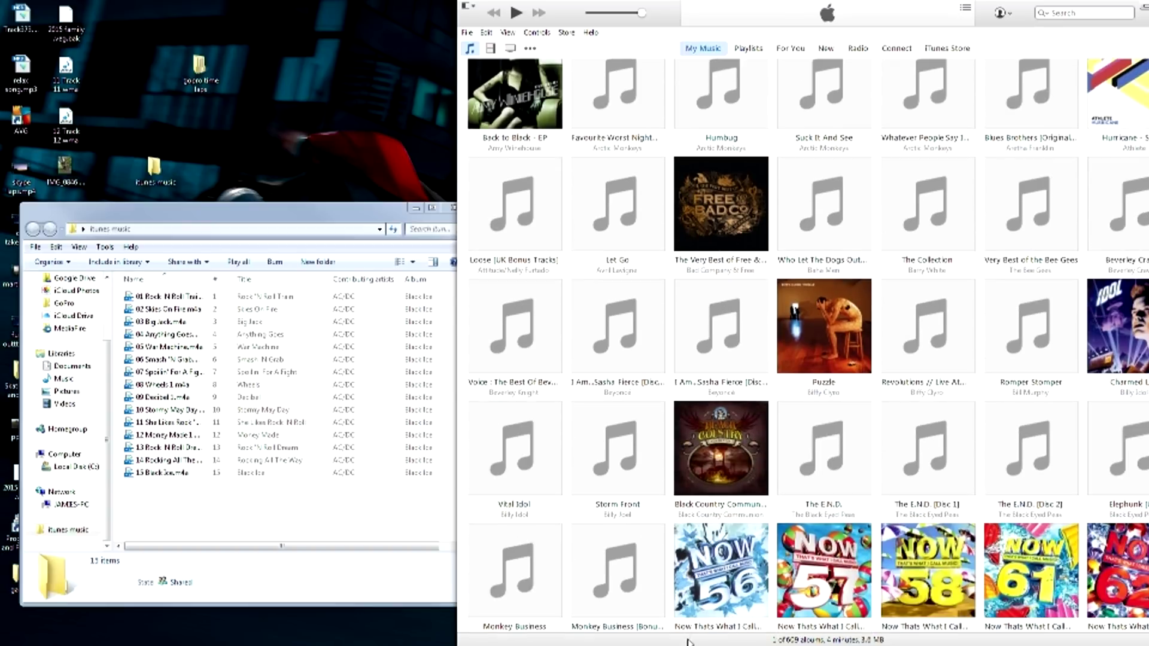
{"action": "scroll", "coordinate": [875, 566], "scroll_direction": "down", "scroll_amount": 3}
{"action": "scroll", "coordinate": [877, 563], "scroll_direction": "down", "scroll_amount": 10}
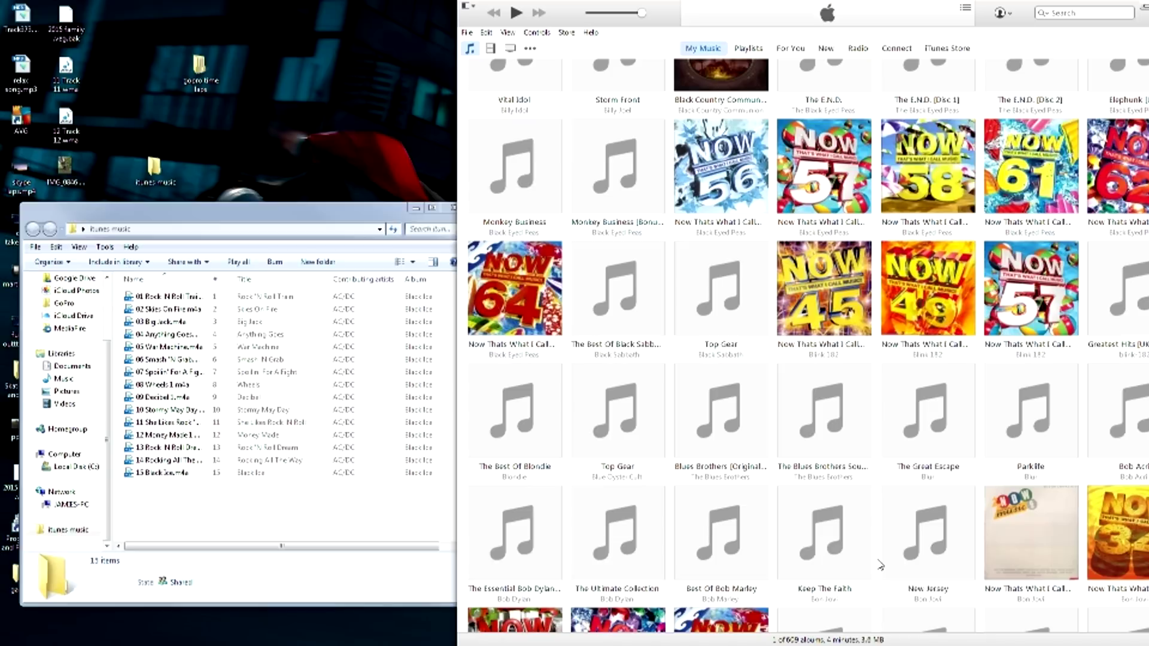
{"action": "scroll", "coordinate": [880, 571], "scroll_direction": "down", "scroll_amount": 1}
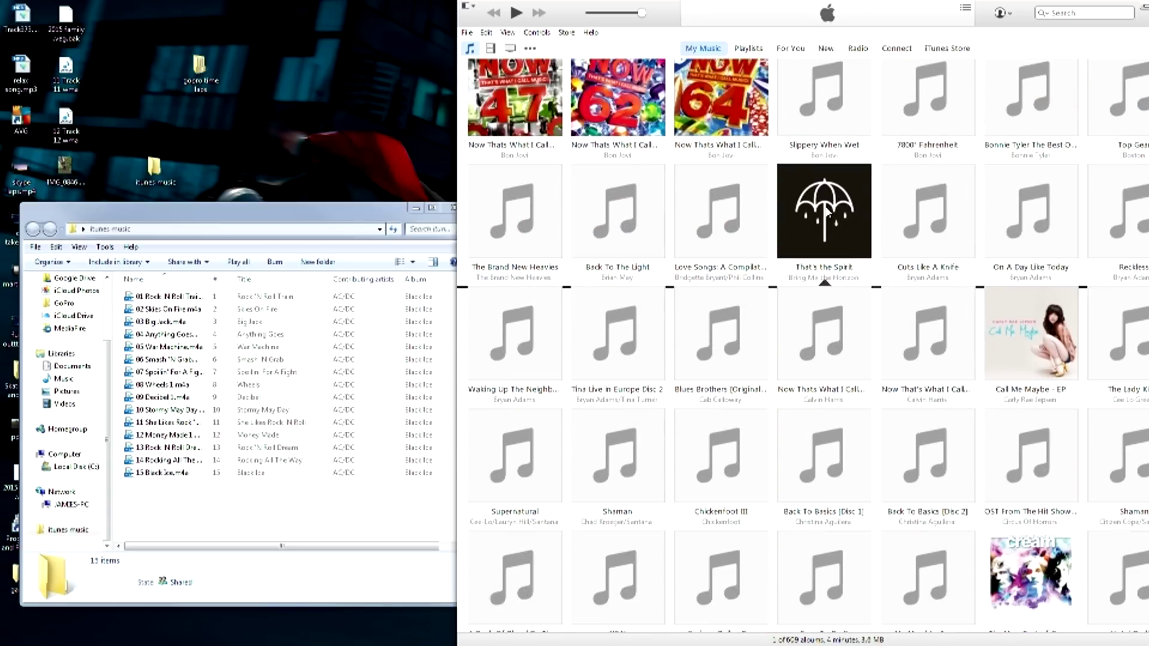
{"action": "left_click", "coordinate": [833, 208]}
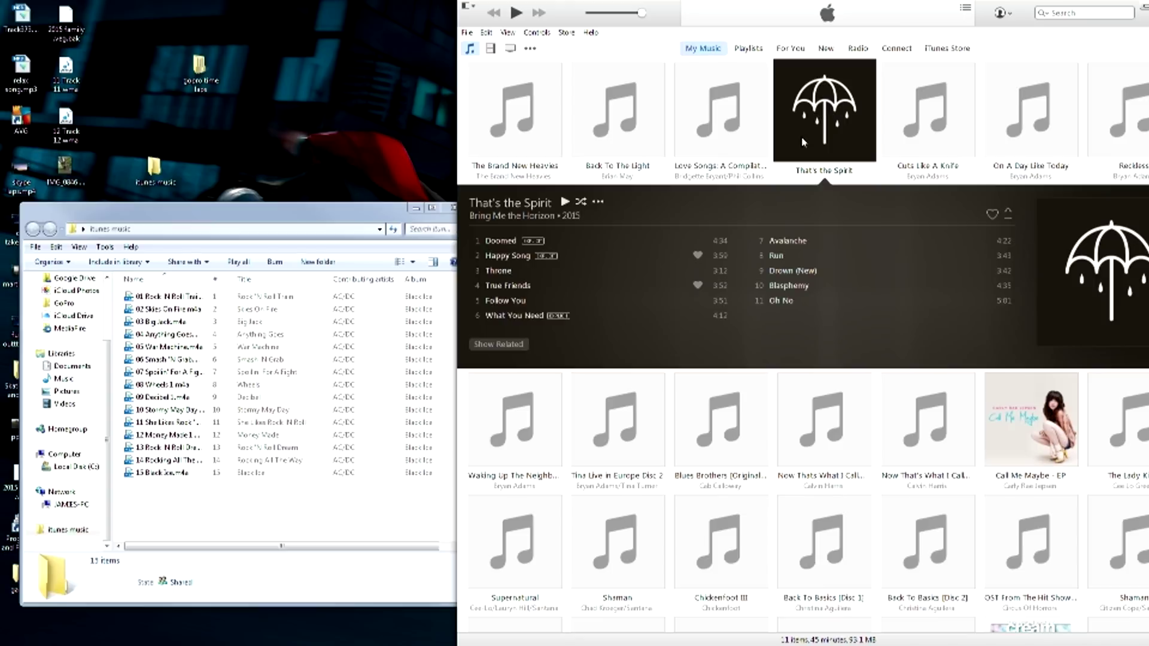
{"action": "mouse_move", "coordinate": [839, 120]}
{"action": "left_mouse_down"}
{"action": "mouse_move", "coordinate": [766, 125]}
{"action": "mouse_move", "coordinate": [598, 173]}
{"action": "mouse_move", "coordinate": [436, 247]}
{"action": "mouse_move", "coordinate": [307, 429]}
{"action": "mouse_move", "coordinate": [277, 509]}
{"action": "left_mouse_up"}
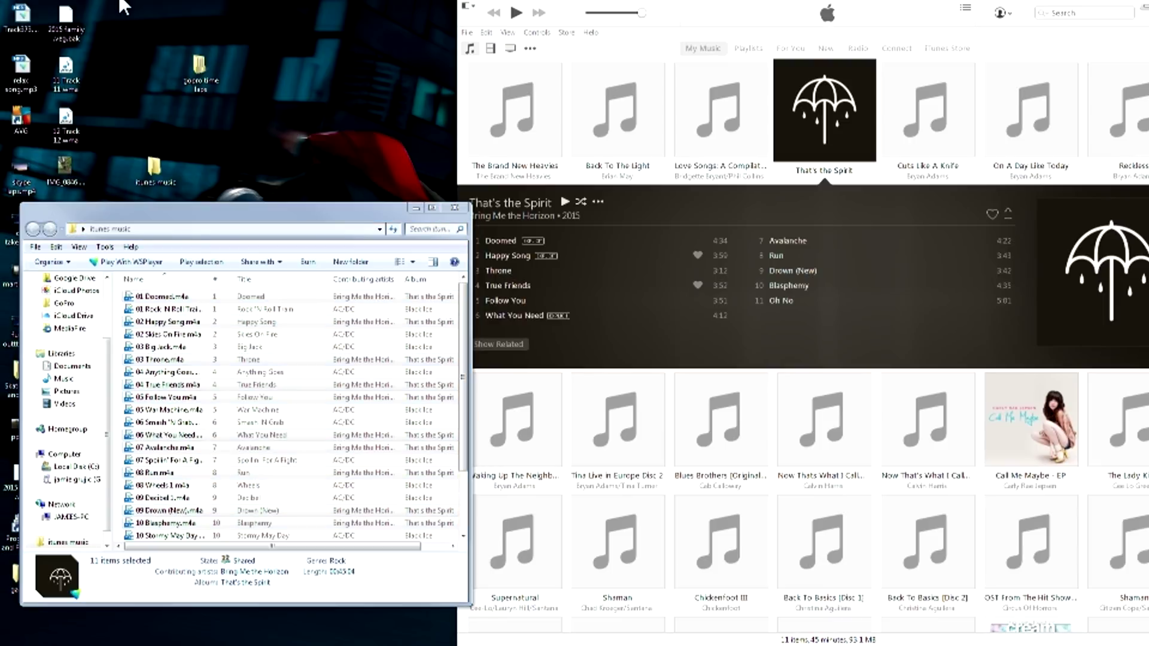
- Place a second Explorer window beside the music folder and open the Galaxy A3 device from Computer
{"action": "left_click_drag", "start_coordinate": [233, 228], "coordinate": [583, 87]}
{"action": "left_click", "coordinate": [434, 244]}
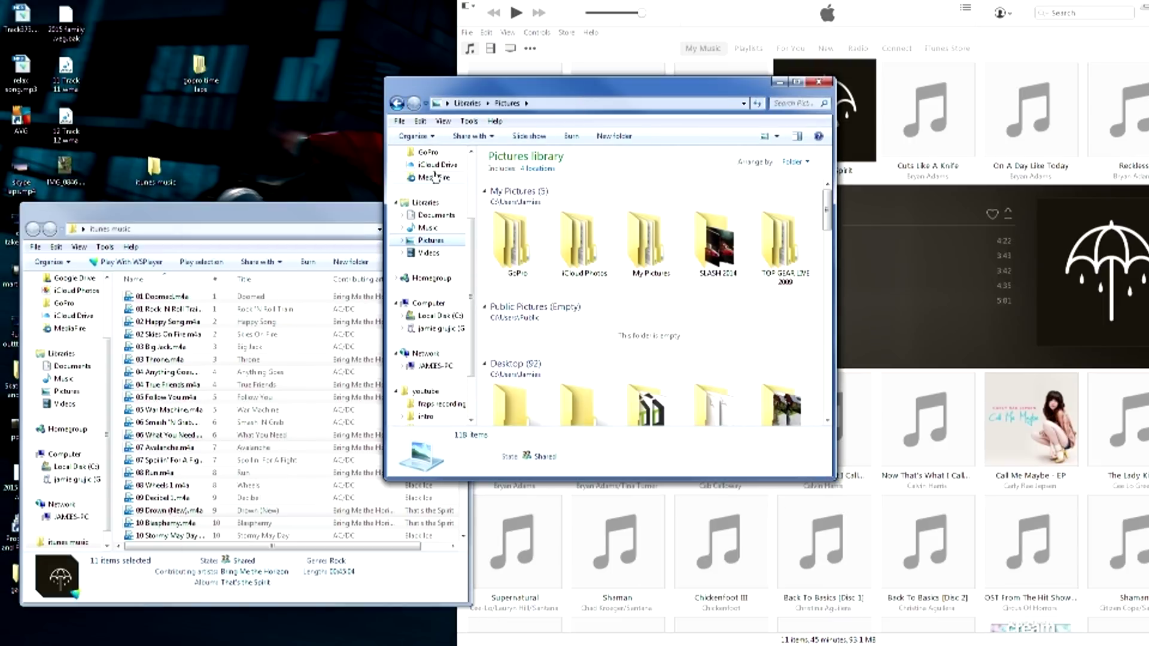
{"action": "scroll", "coordinate": [461, 264], "scroll_direction": "down", "scroll_amount": 2}
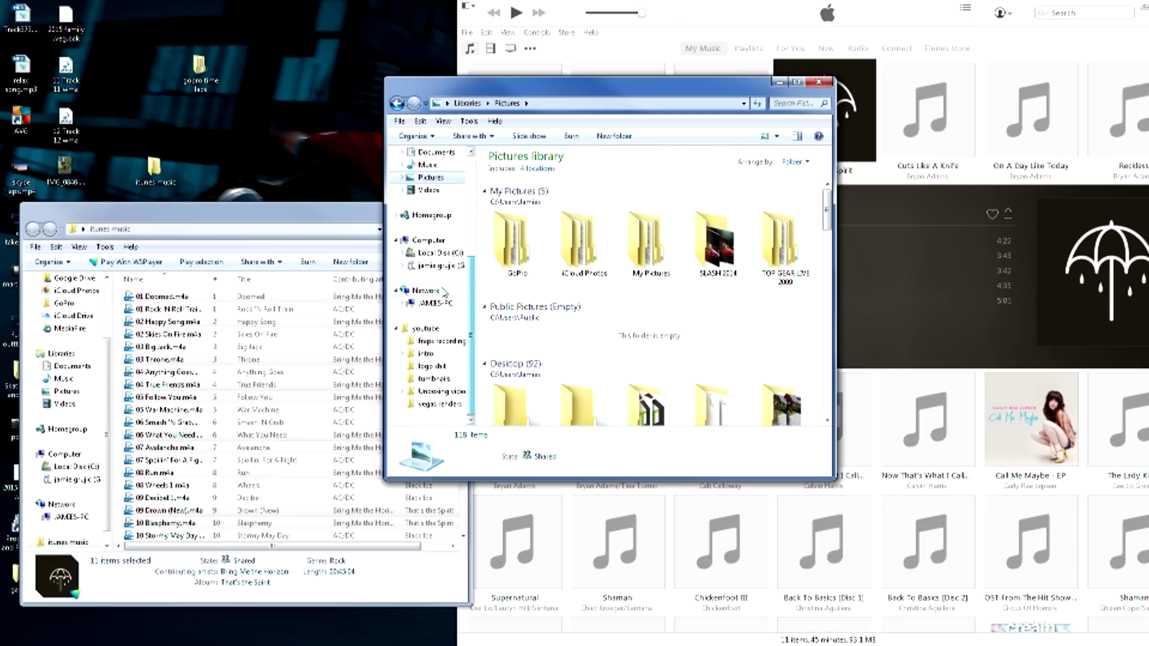
{"action": "left_click", "coordinate": [443, 291]}
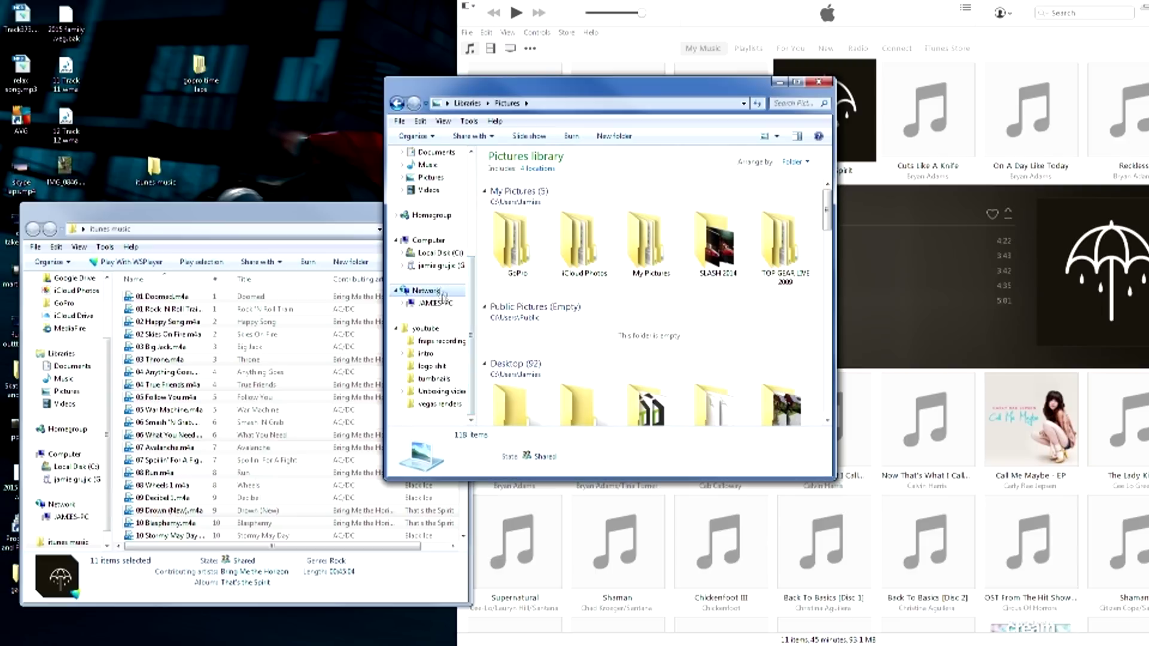
{"action": "left_click", "coordinate": [439, 242]}
{"action": "left_click", "coordinate": [561, 336]}
{"action": "double_click", "coordinate": [561, 336]}
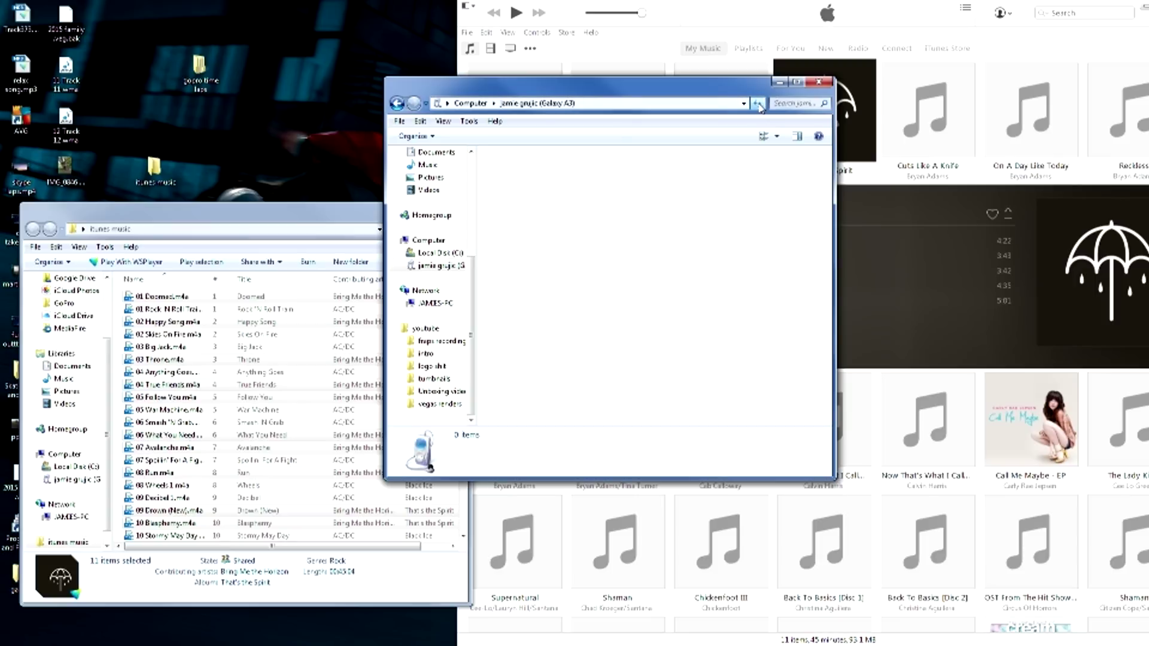
- Refresh the Galaxy A3 view, then open Phone storage and its Music folder
{"action": "left_click", "coordinate": [758, 105]}
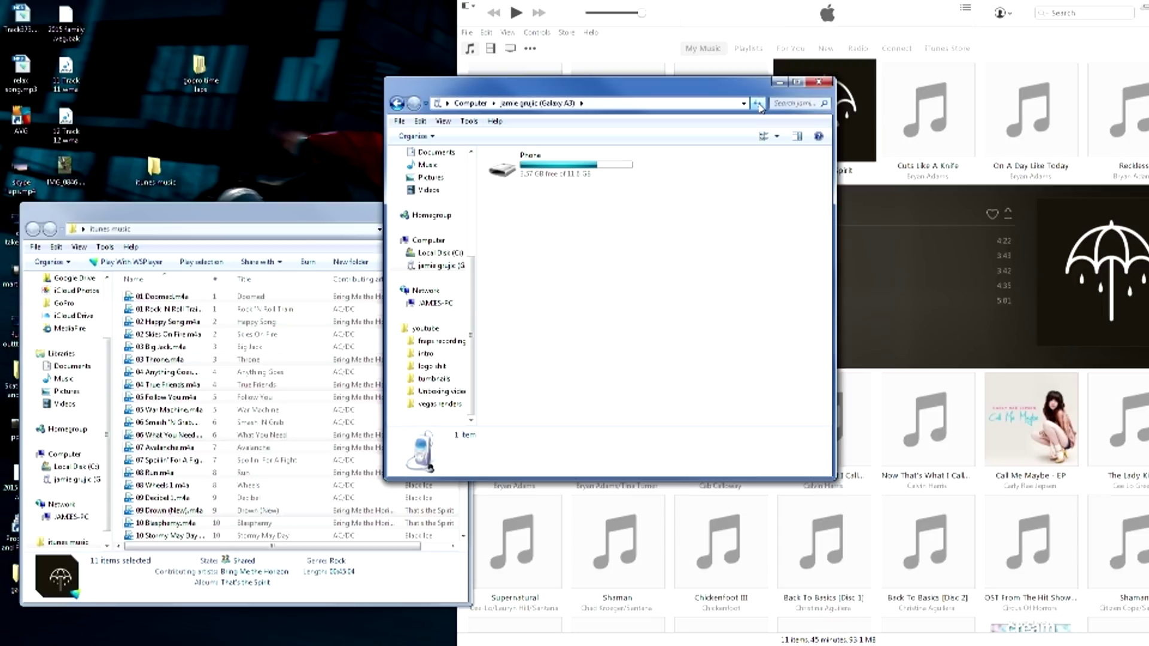
{"action": "double_click", "coordinate": [586, 174]}
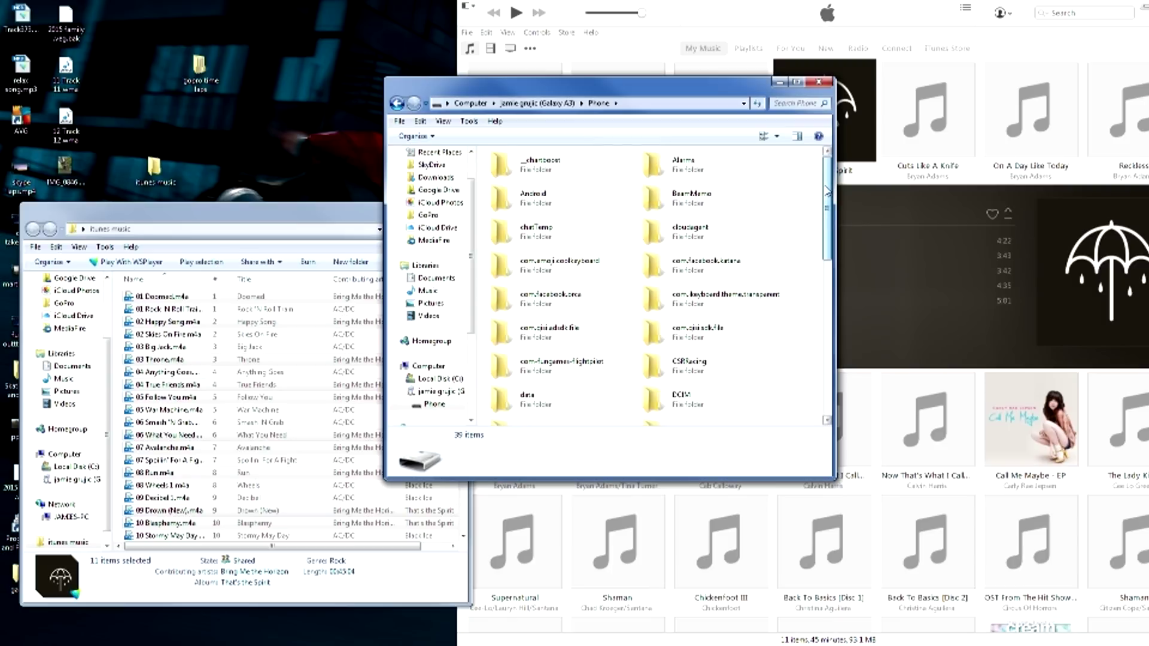
{"action": "left_click_drag", "start_coordinate": [827, 192], "coordinate": [836, 266]}
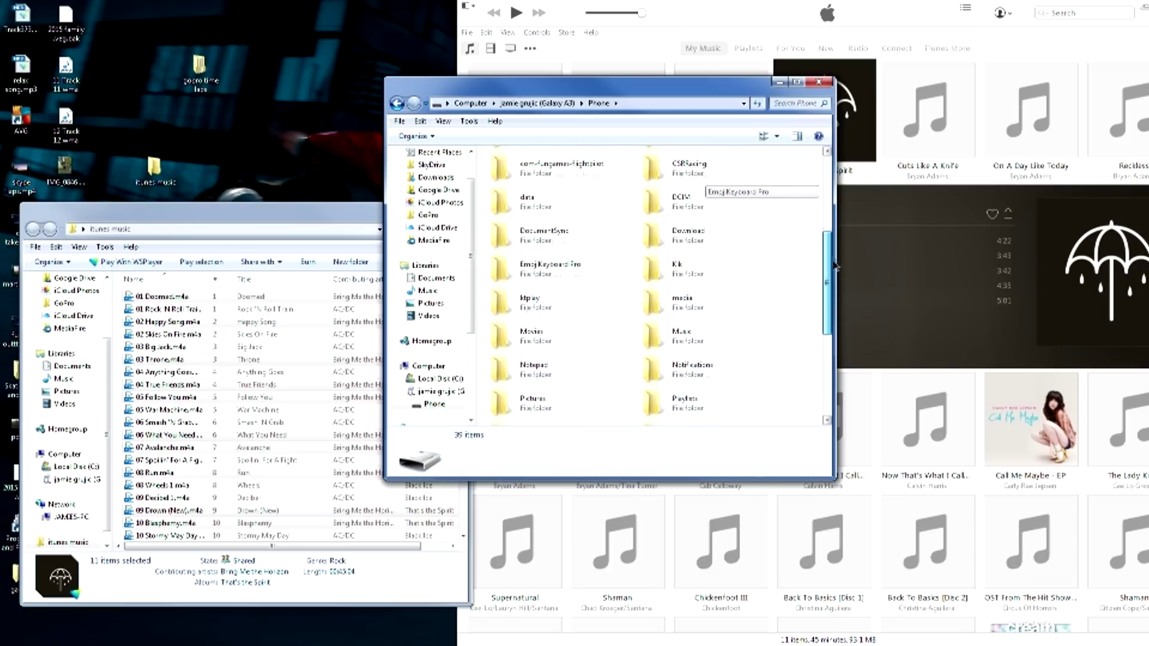
{"action": "double_click", "coordinate": [741, 325]}
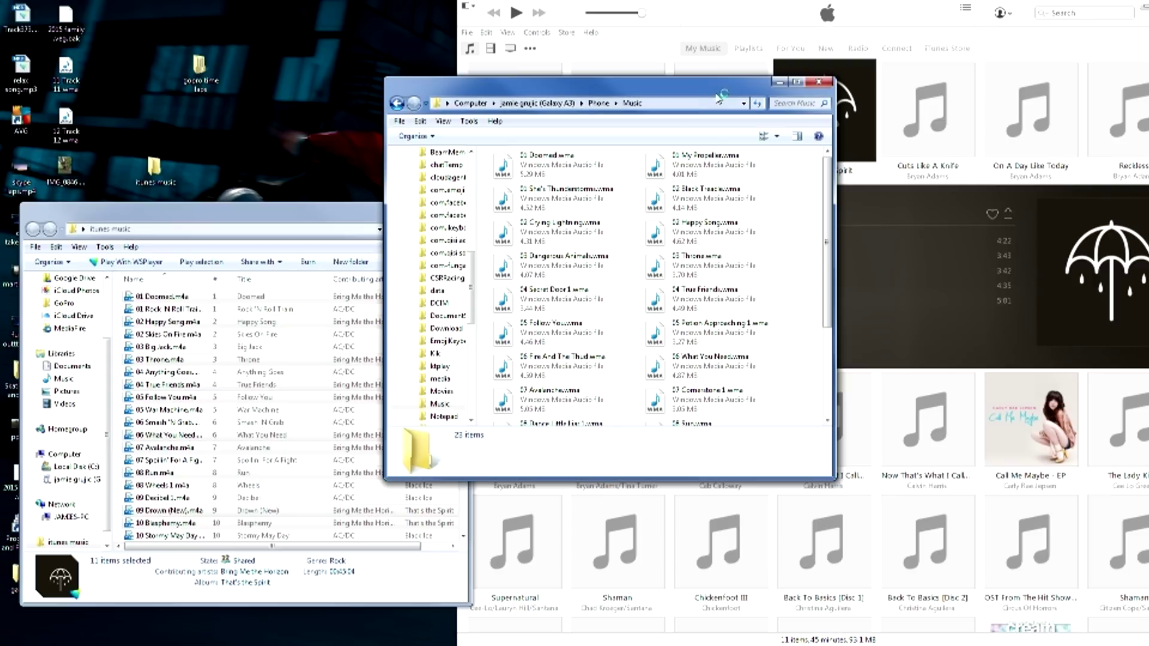
{"action": "left_click", "coordinate": [781, 82]}
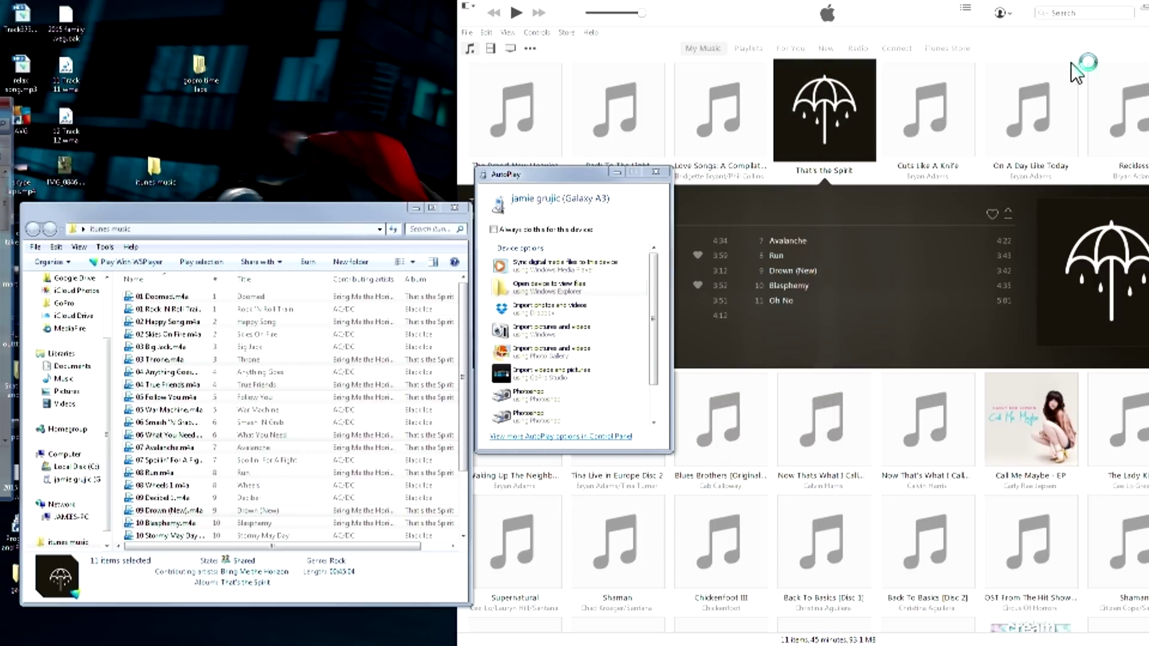
- Copy all 20 tracks from 'itunes music' into the phone's Music folder, choosing to convert them
{"action": "left_click", "coordinate": [160, 347]}
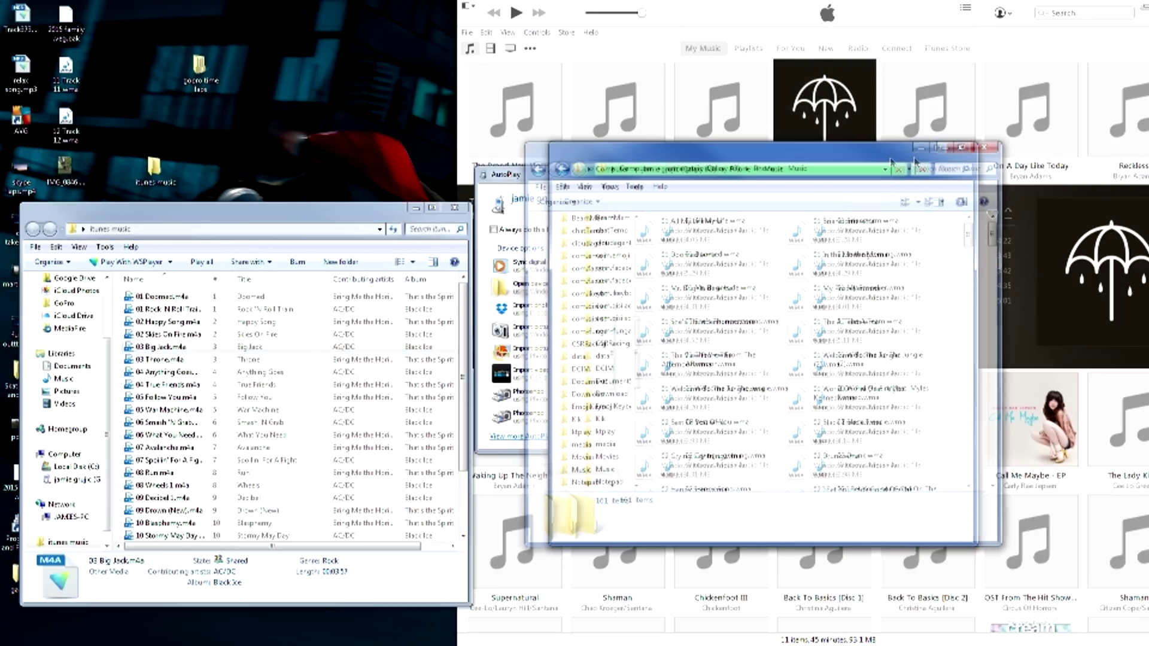
{"action": "left_click", "coordinate": [318, 372]}
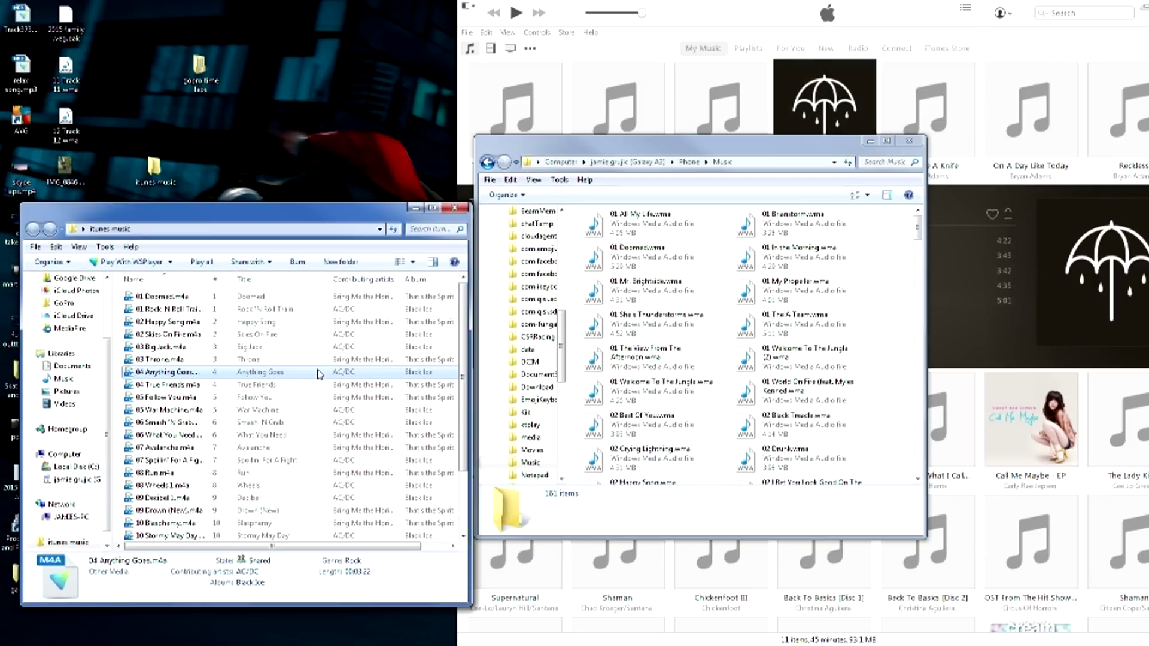
{"action": "key", "text": "ctrl+a"}
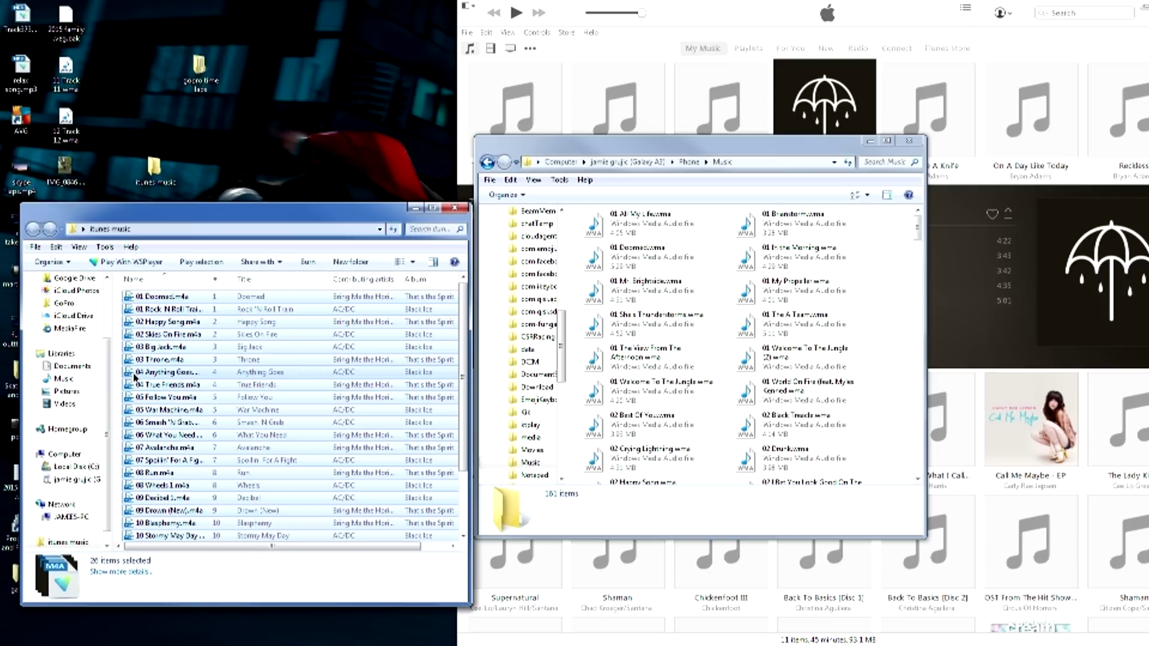
{"action": "left_click_drag", "start_coordinate": [135, 377], "coordinate": [875, 390]}
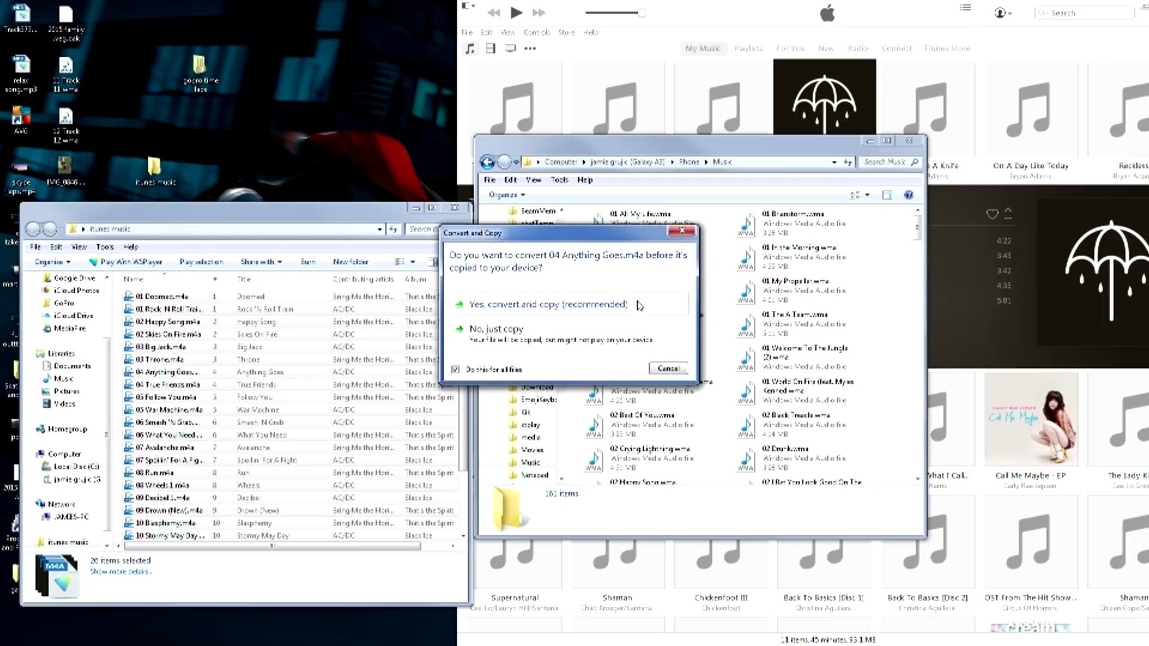
{"action": "left_click", "coordinate": [640, 306]}
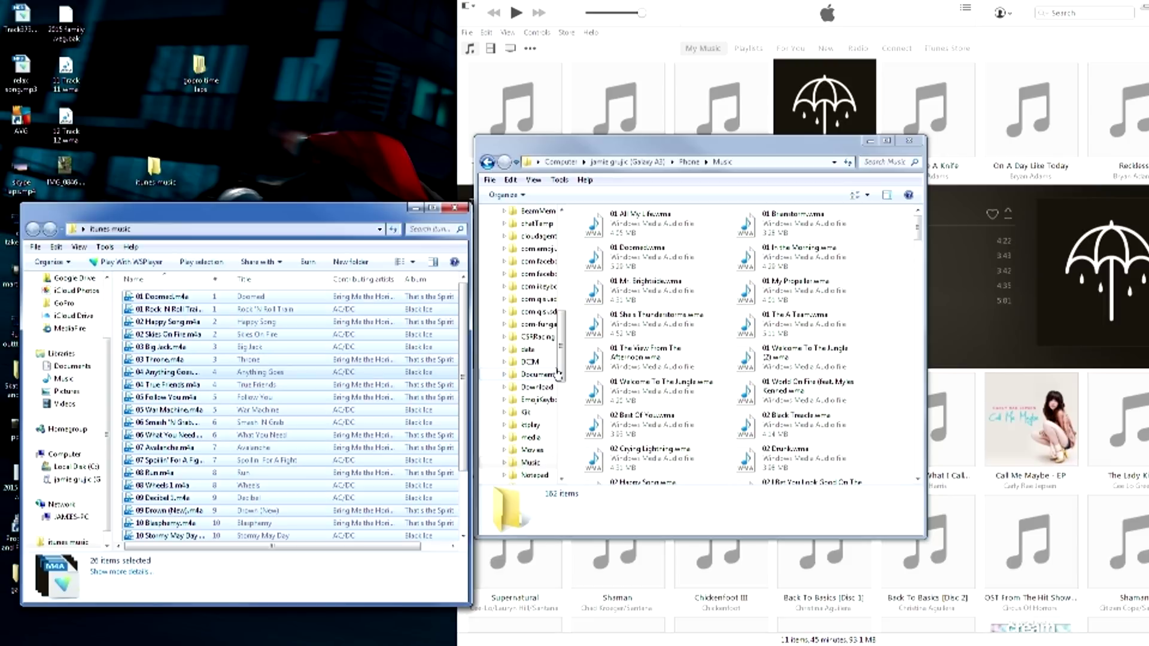
- Dismiss the AutoPlay prompt and move the phone's Music window to the left side
{"action": "left_click", "coordinate": [919, 229]}
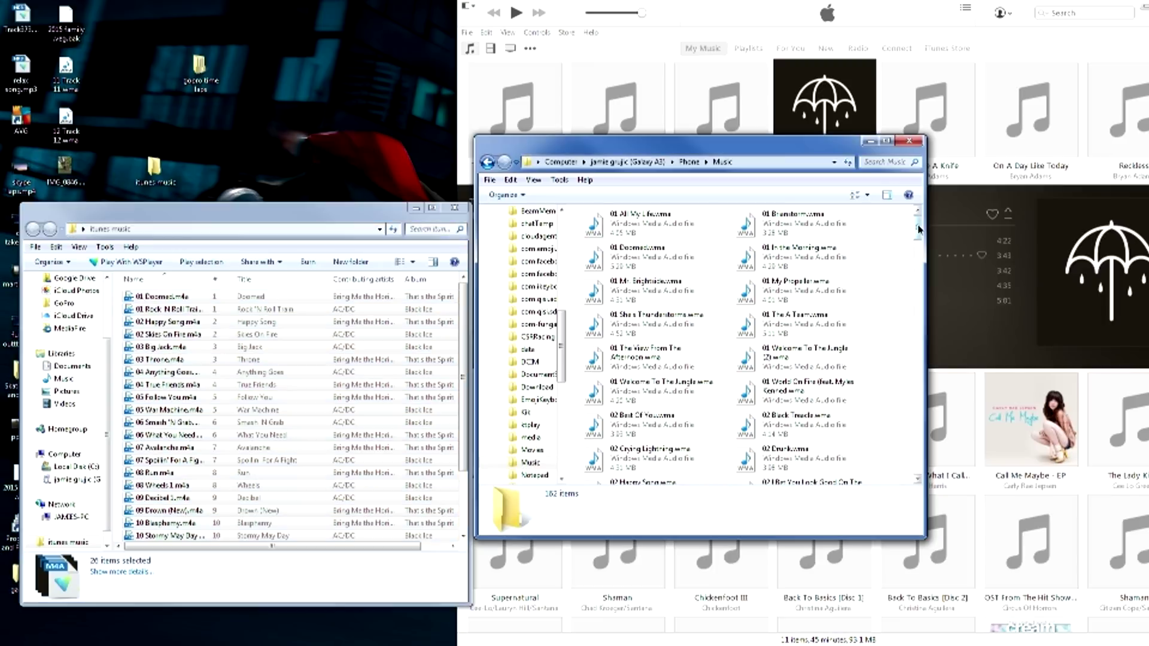
{"action": "mouse_move", "coordinate": [920, 229]}
{"action": "left_mouse_down"}
{"action": "mouse_move", "coordinate": [910, 486]}
{"action": "mouse_move", "coordinate": [904, 223]}
{"action": "left_mouse_up"}
{"action": "left_click_drag", "start_coordinate": [649, 162], "coordinate": [673, 150]}
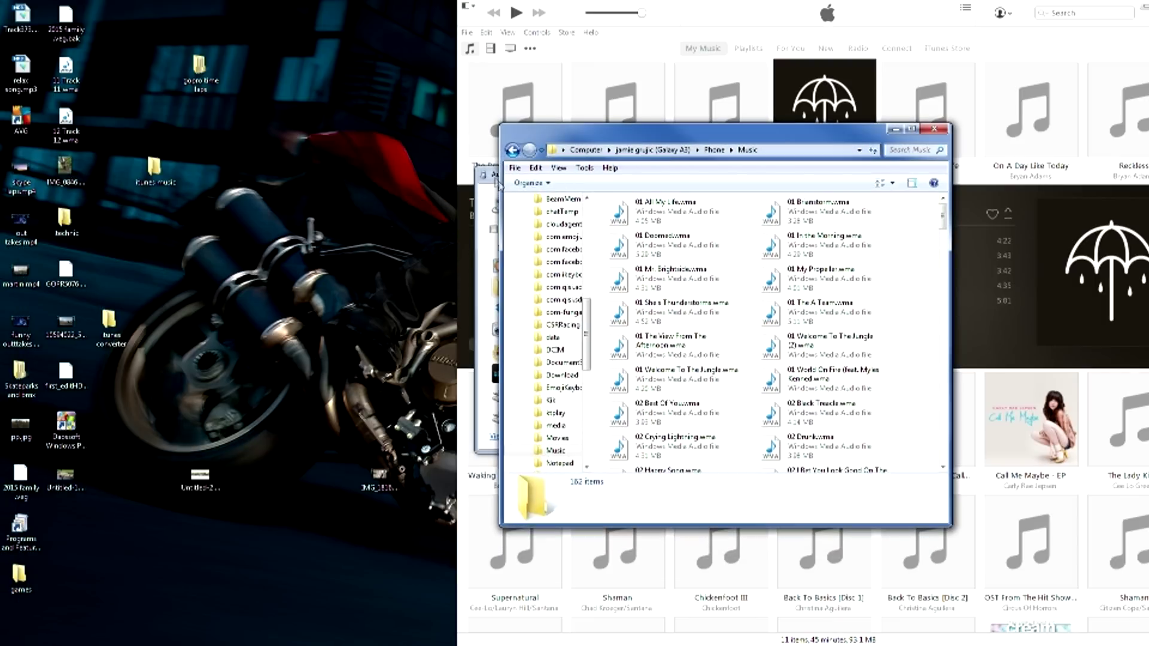
{"action": "left_click", "coordinate": [657, 171]}
{"action": "mouse_move", "coordinate": [675, 137]}
{"action": "left_mouse_down"}
{"action": "mouse_move", "coordinate": [224, 150]}
{"action": "mouse_move", "coordinate": [175, 101]}
{"action": "mouse_move", "coordinate": [181, 89]}
{"action": "left_mouse_up"}
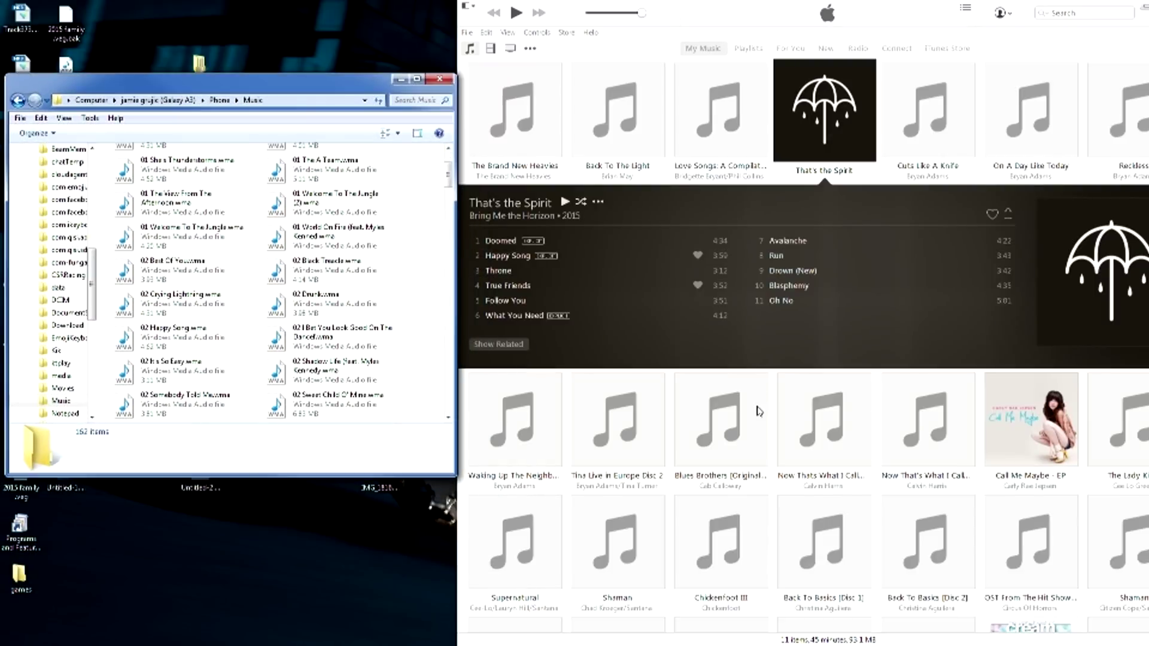
- Expand Coldplay's A Rush Of Blood To The Head (11 tracks) and close the phone's Music window
{"action": "left_click", "coordinate": [838, 411]}
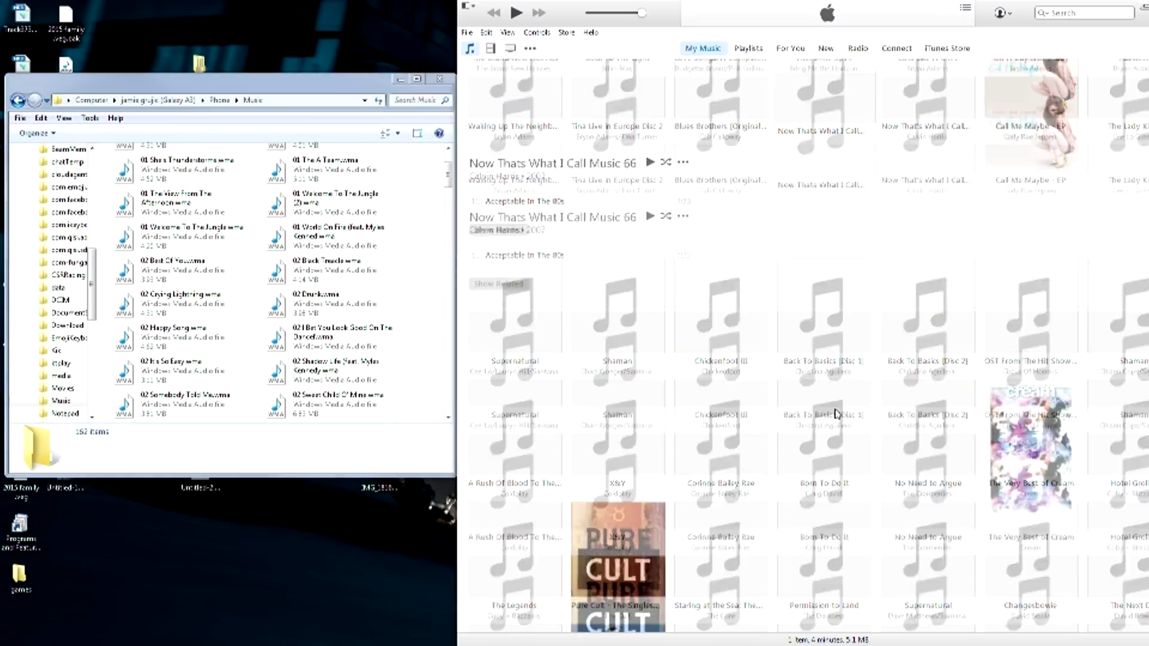
{"action": "left_click", "coordinate": [607, 139]}
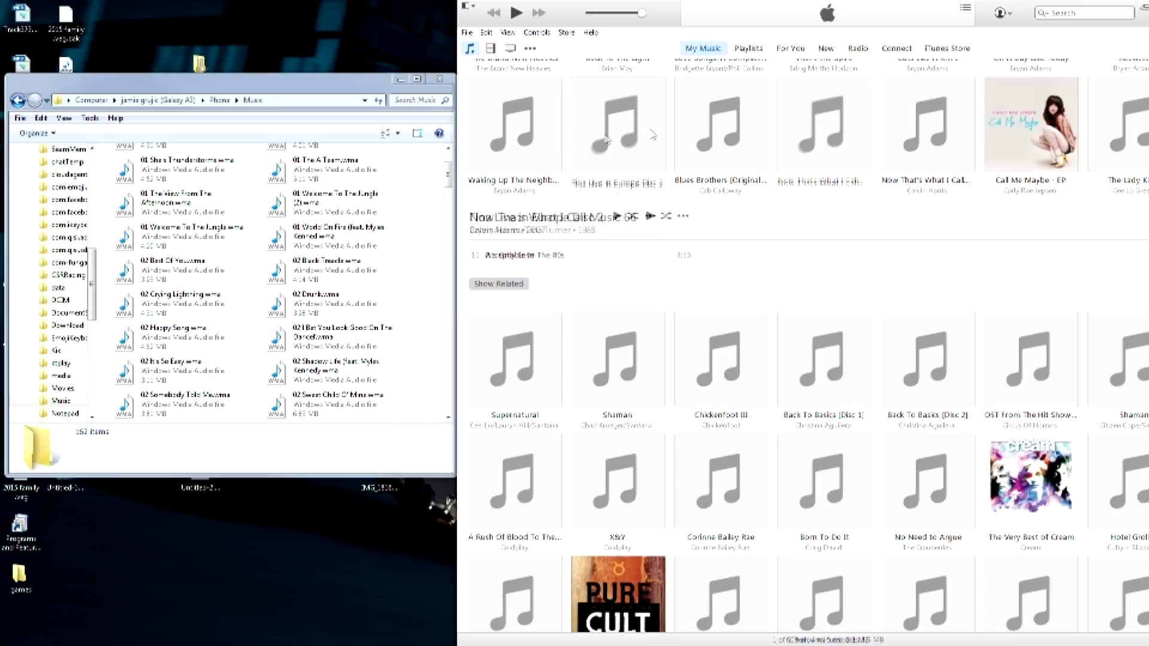
{"action": "left_click", "coordinate": [739, 128]}
{"action": "left_click", "coordinate": [509, 137]}
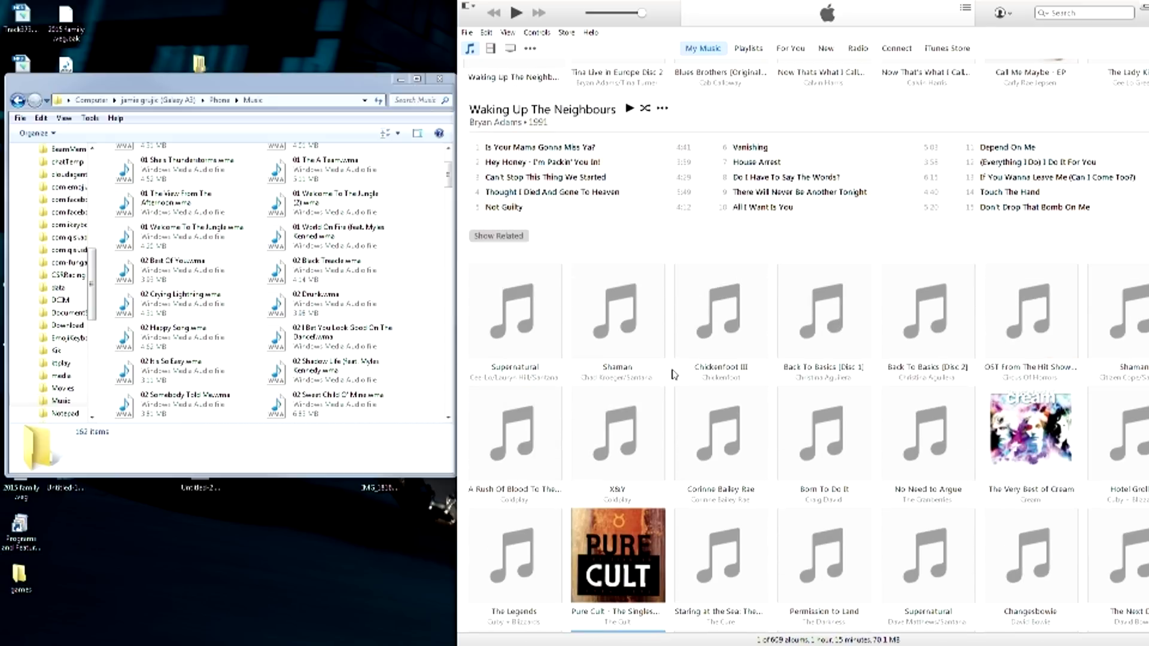
{"action": "scroll", "coordinate": [610, 250], "scroll_direction": "up", "scroll_amount": 2}
{"action": "scroll", "coordinate": [608, 264], "scroll_direction": "down", "scroll_amount": 6}
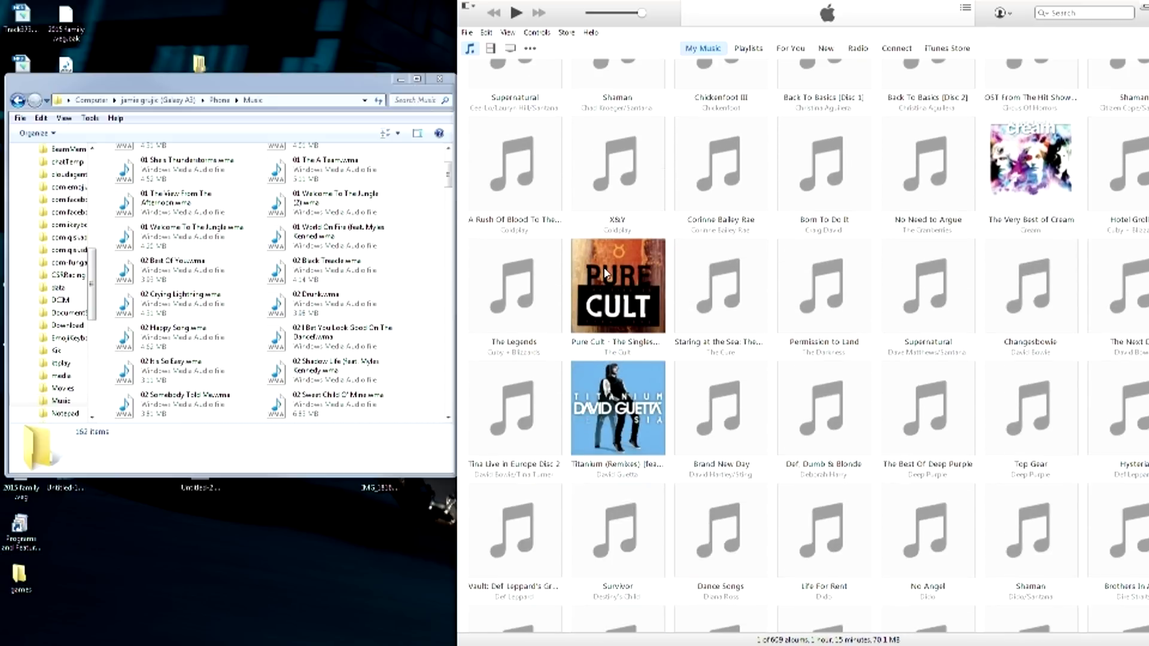
{"action": "left_click", "coordinate": [513, 195]}
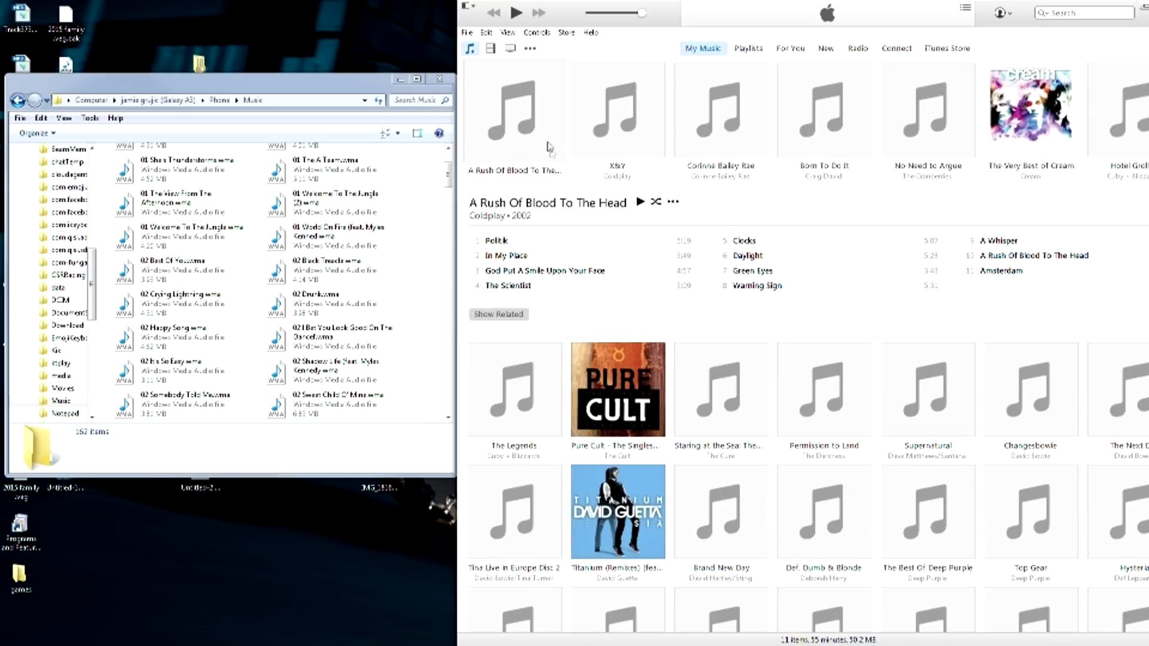
{"action": "mouse_move", "coordinate": [530, 102]}
{"action": "left_mouse_down"}
{"action": "mouse_move", "coordinate": [473, 120]}
{"action": "mouse_move", "coordinate": [380, 227]}
{"action": "mouse_move", "coordinate": [349, 231]}
{"action": "mouse_move", "coordinate": [328, 556]}
{"action": "mouse_move", "coordinate": [359, 278]}
{"action": "mouse_move", "coordinate": [590, 210]}
{"action": "mouse_move", "coordinate": [245, 237]}
{"action": "mouse_move", "coordinate": [232, 256]}
{"action": "left_mouse_up"}
{"action": "left_click", "coordinate": [439, 79]}
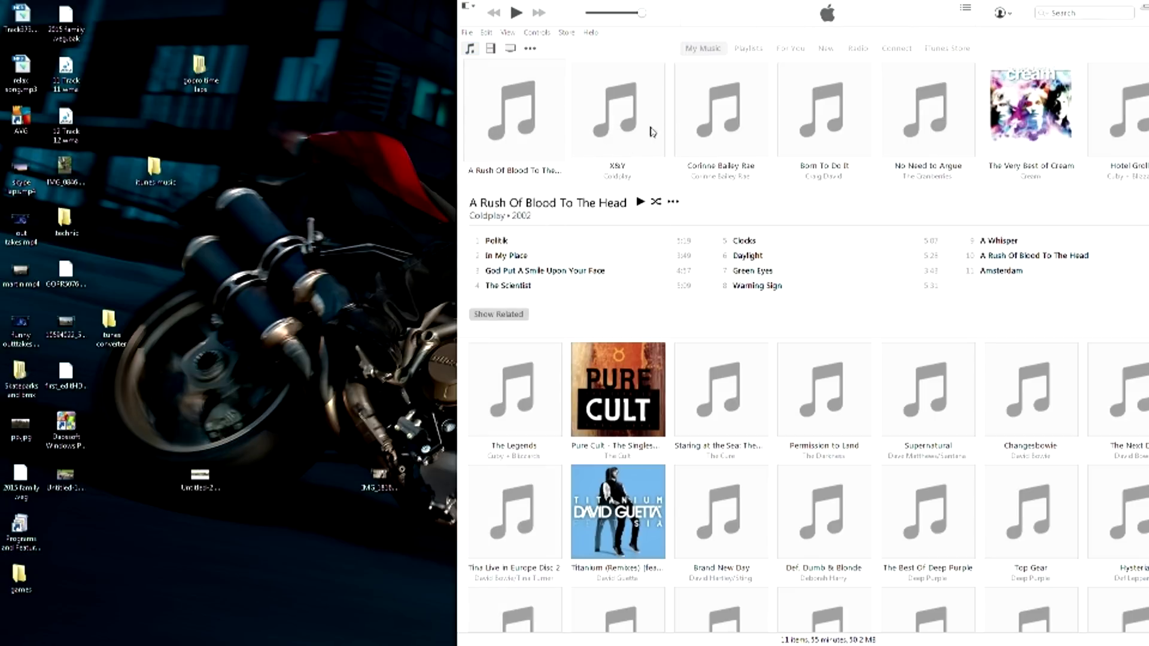
- Copy A Rush Of Blood To The Head's 11 tracks onto the desktop, then delete them
{"action": "mouse_move", "coordinate": [513, 128]}
{"action": "left_mouse_down"}
{"action": "mouse_move", "coordinate": [303, 189]}
{"action": "mouse_move", "coordinate": [306, 177]}
{"action": "left_mouse_up"}
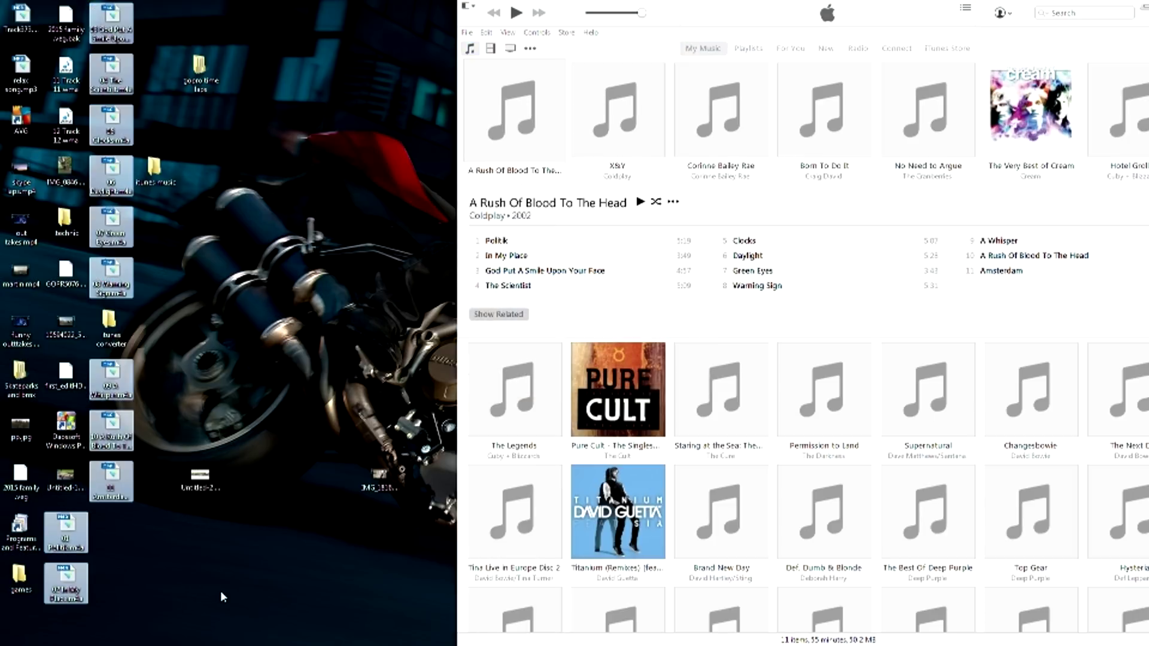
{"action": "key", "text": "Delete"}
{"action": "key", "text": "Return"}
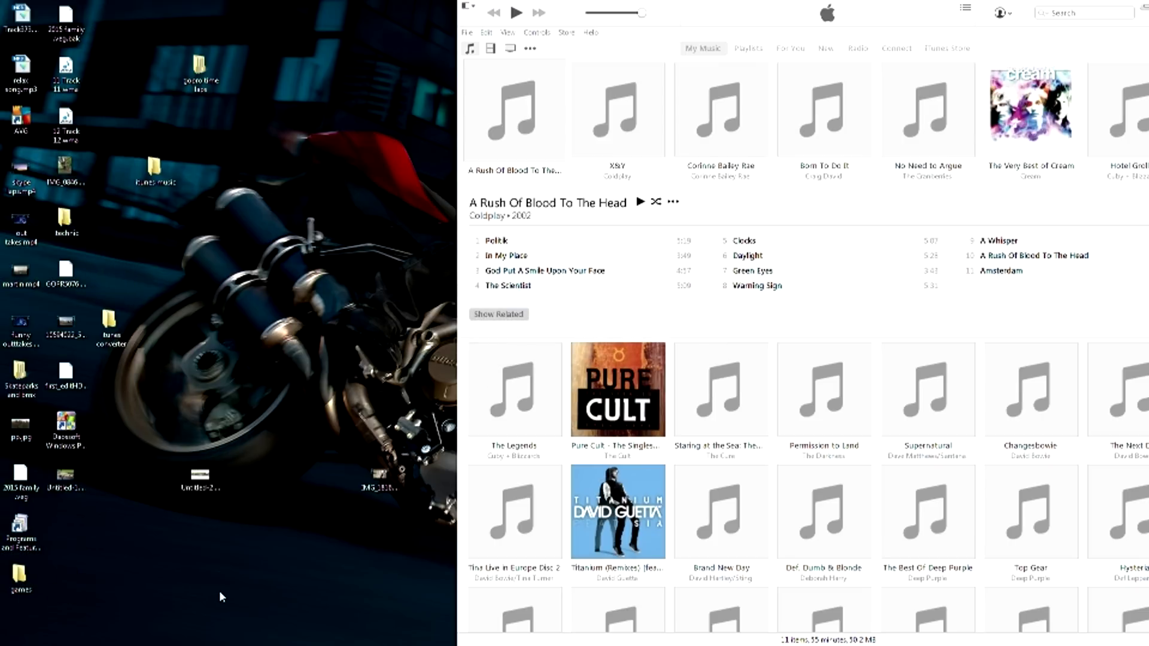